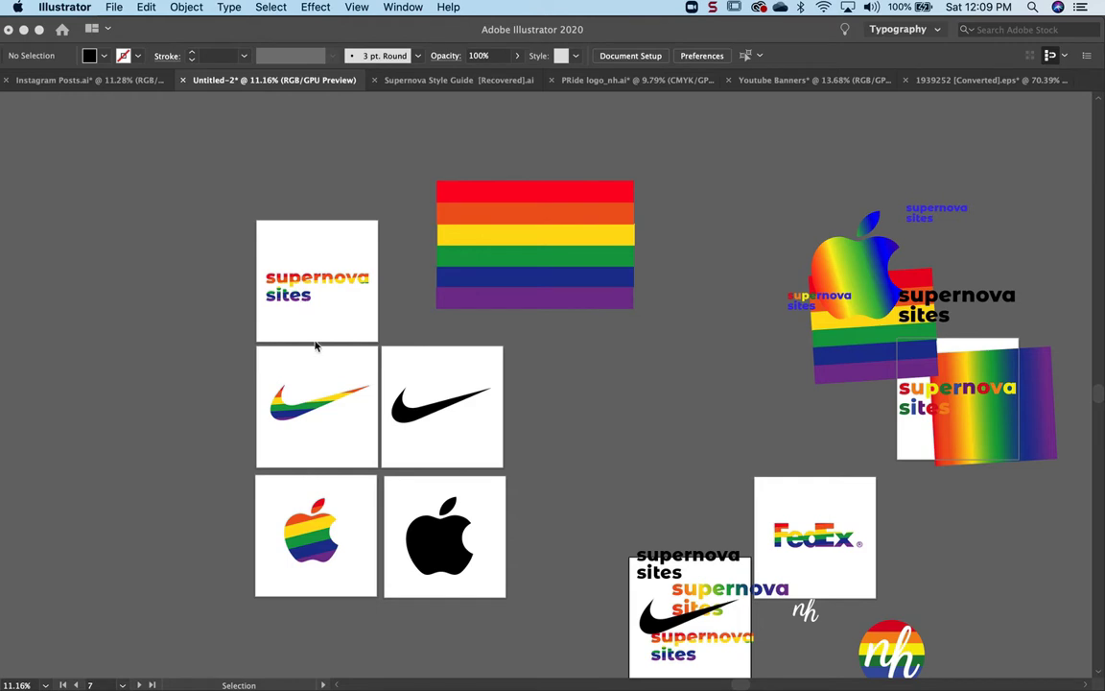
# Bring back the tool and side panels and adjust the view of the logo tiles
pyautogui.press('Tab')
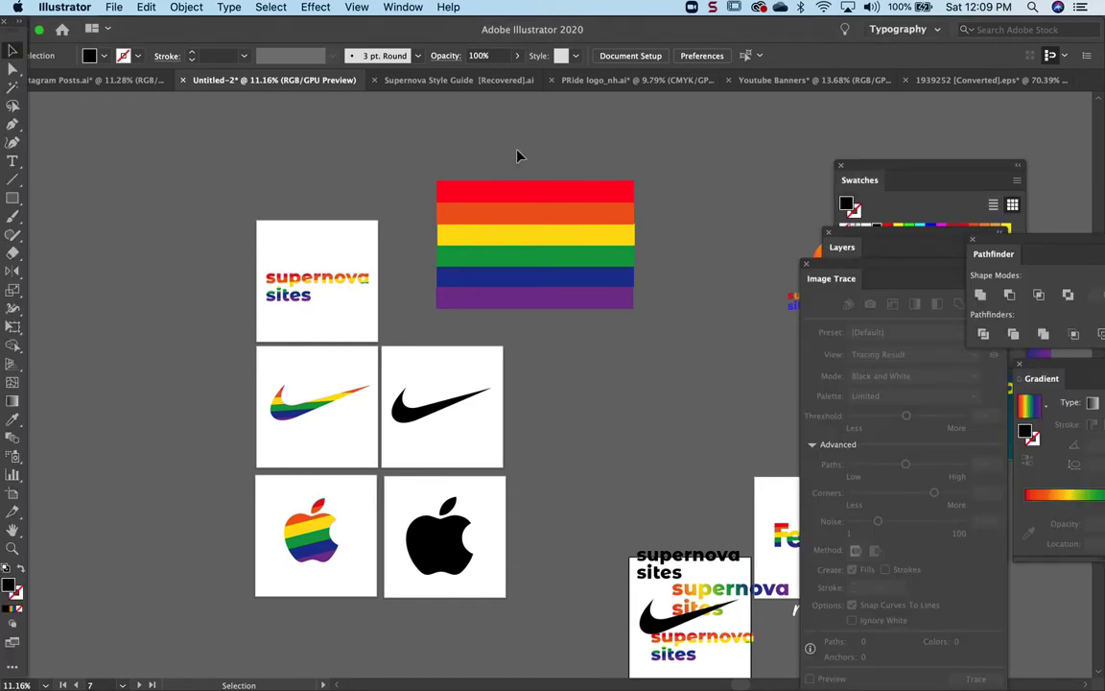
pyautogui.scroll(1, 275, 247)
pyautogui.scroll(1, 276, 246)
pyautogui.scroll(-3, 360, 413)
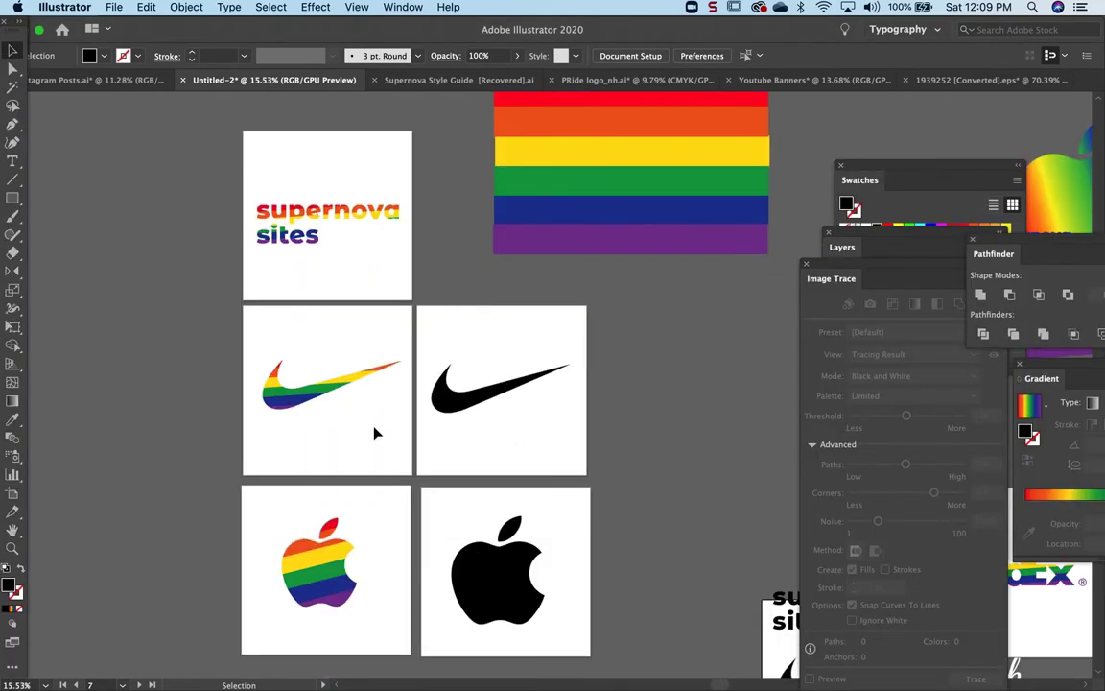
# Check the sample logos, then pick out the black Nike swoosh image for tracing
pyautogui.click(275, 245)
pyautogui.click(261, 369)
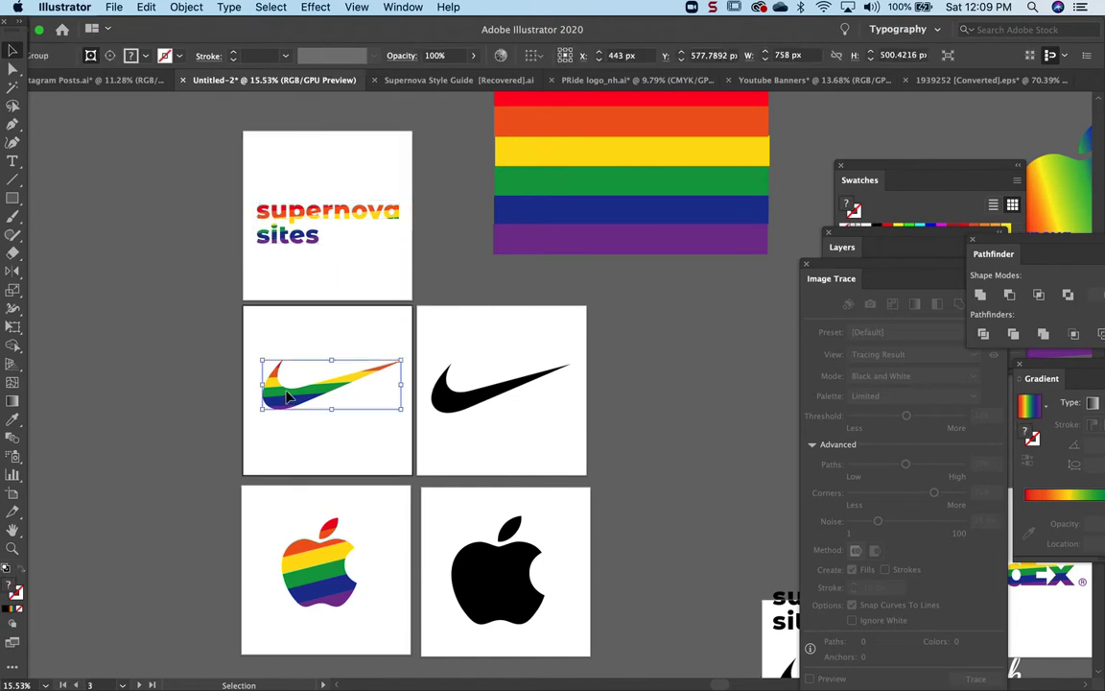
pyautogui.click(282, 568)
pyautogui.click(267, 493)
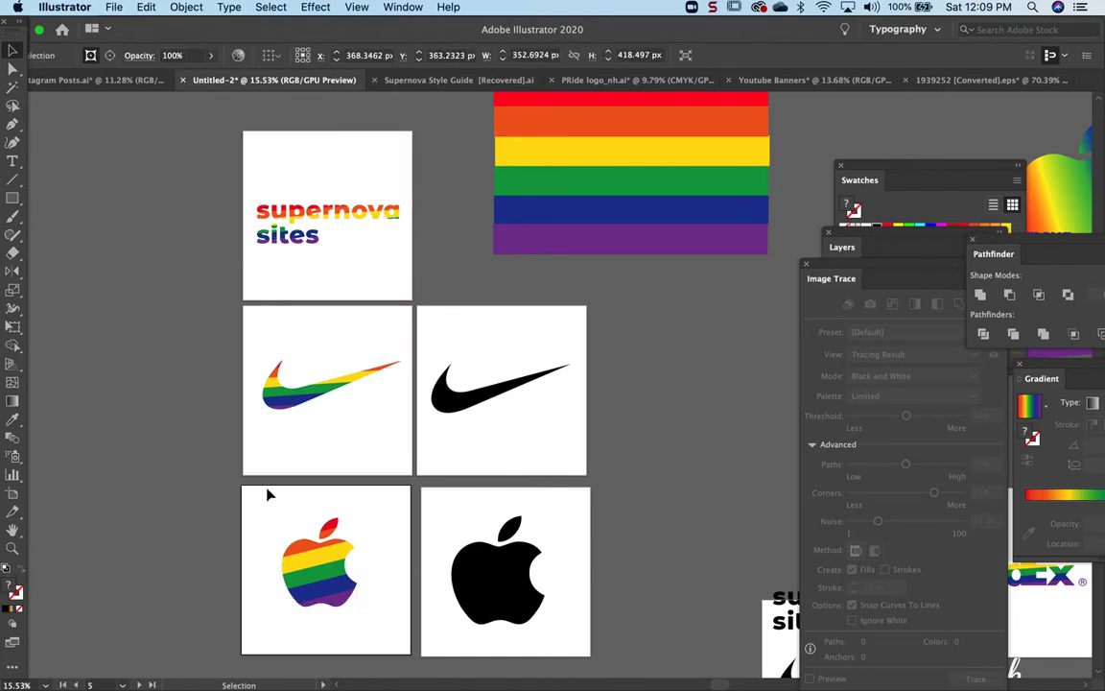
pyautogui.click(449, 411)
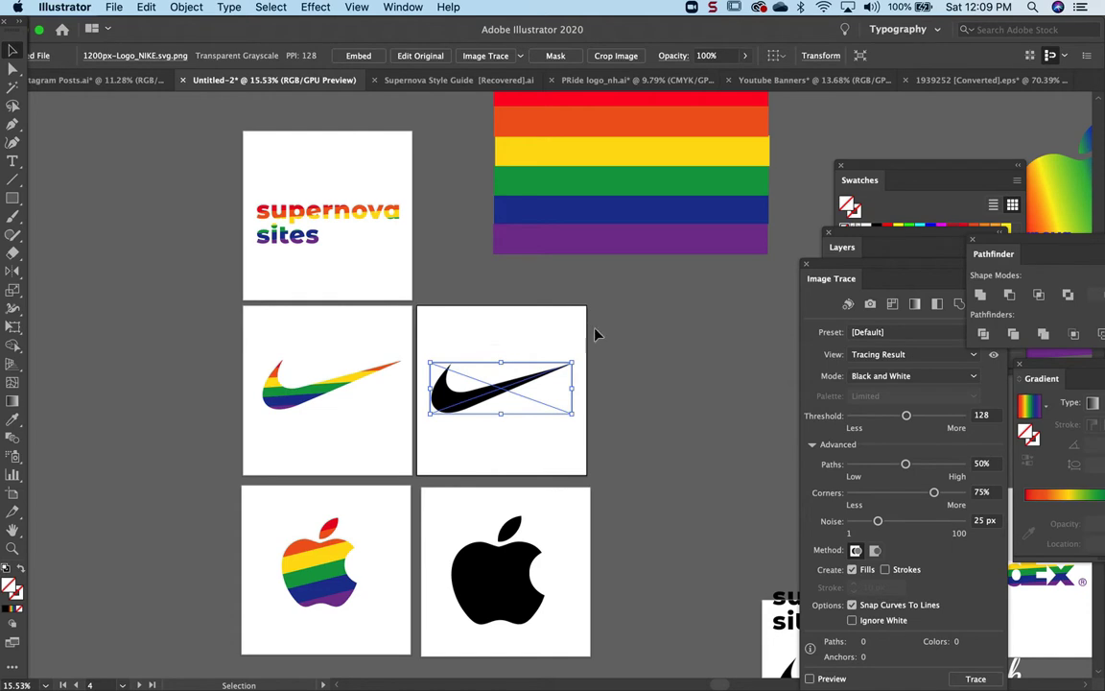
pyautogui.click(581, 329)
# Reselect the swoosh image and bring up the Image Trace panel from the Window menu
pyautogui.click(498, 376)
pyautogui.moveTo(837, 261)
pyautogui.mouseDown()
pyautogui.moveTo(795, 251)
pyautogui.moveTo(679, 133)
pyautogui.mouseUp()
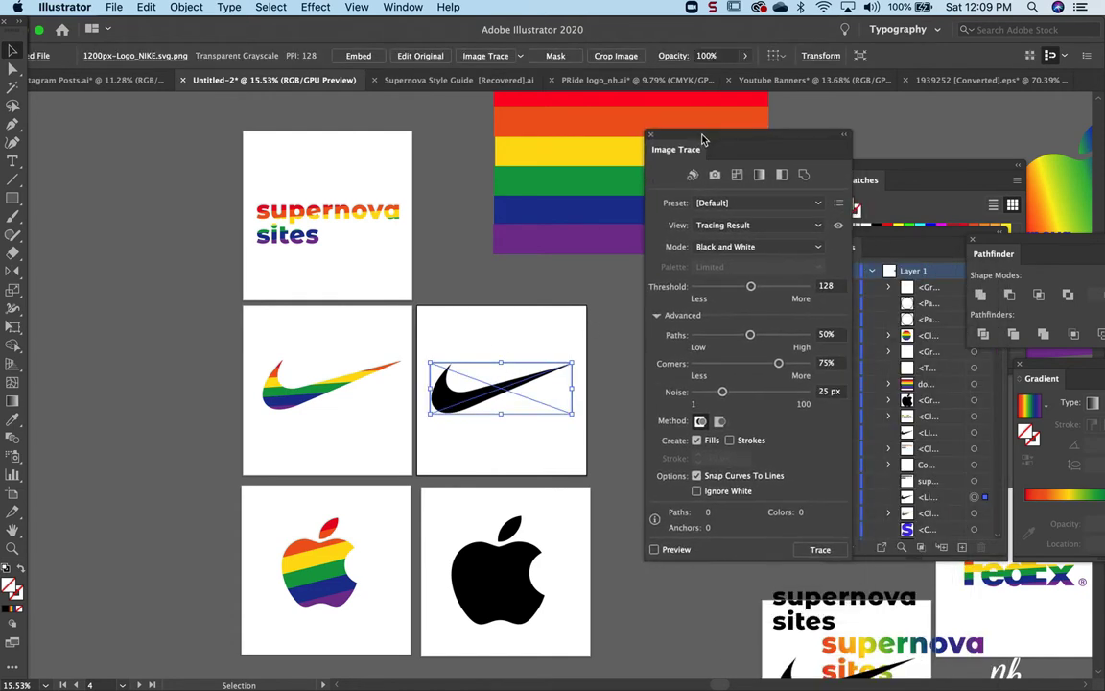
pyautogui.click(403, 8)
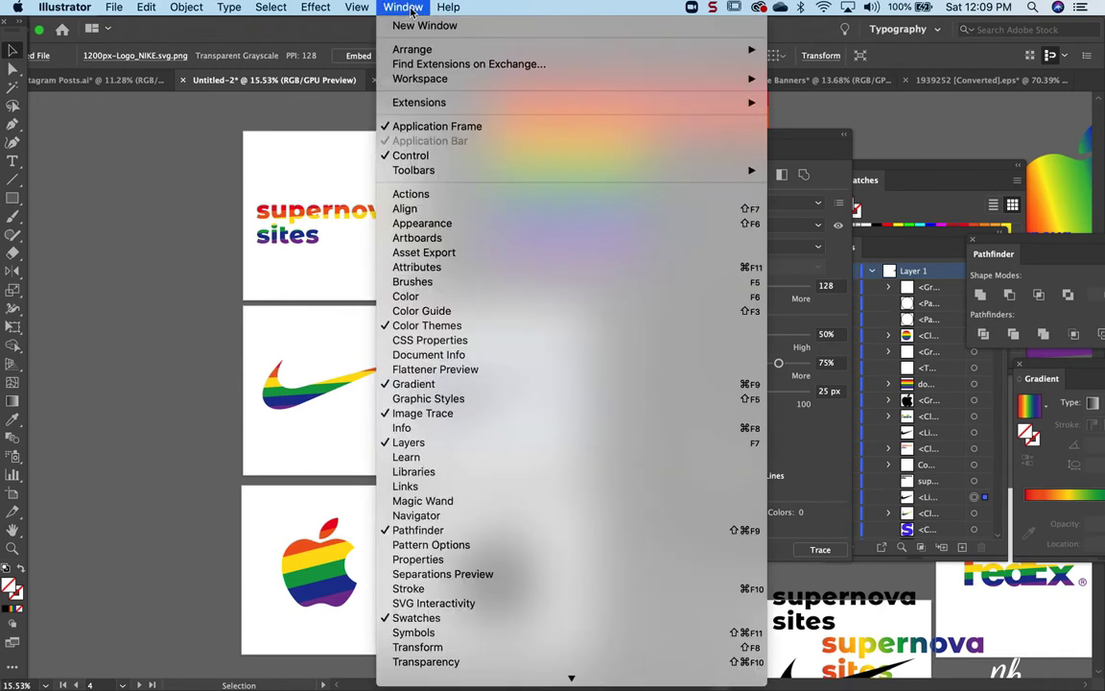
pyautogui.scroll(-5, 425, 604)
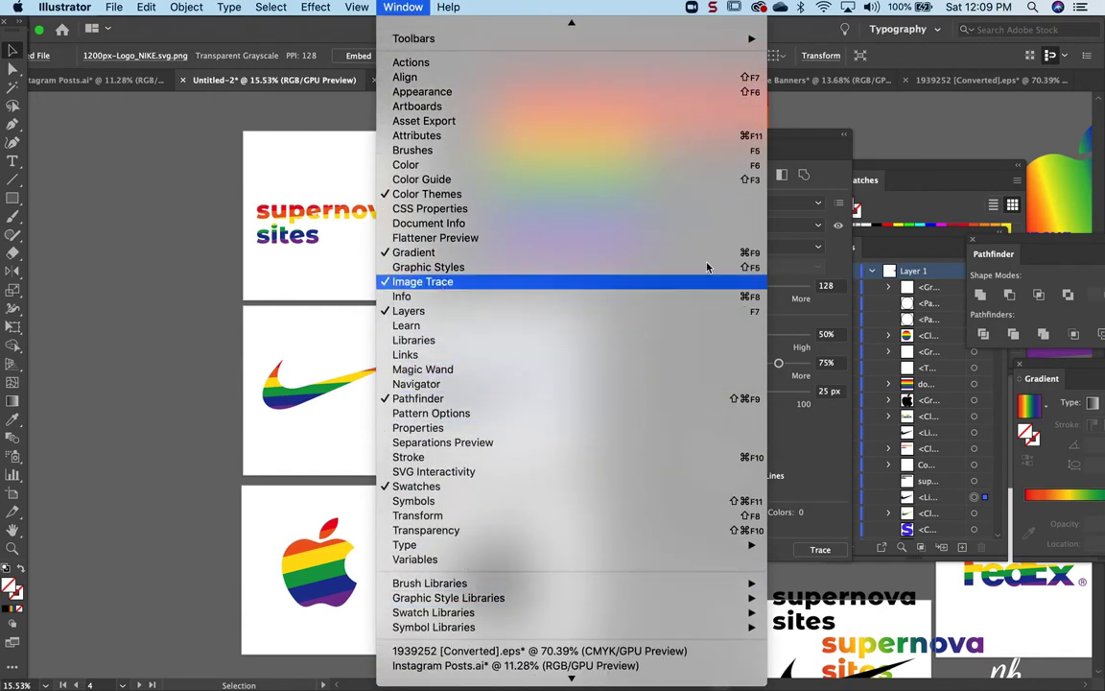
pyautogui.click(708, 278)
pyautogui.moveTo(782, 141); pyautogui.dragTo(833, 140)
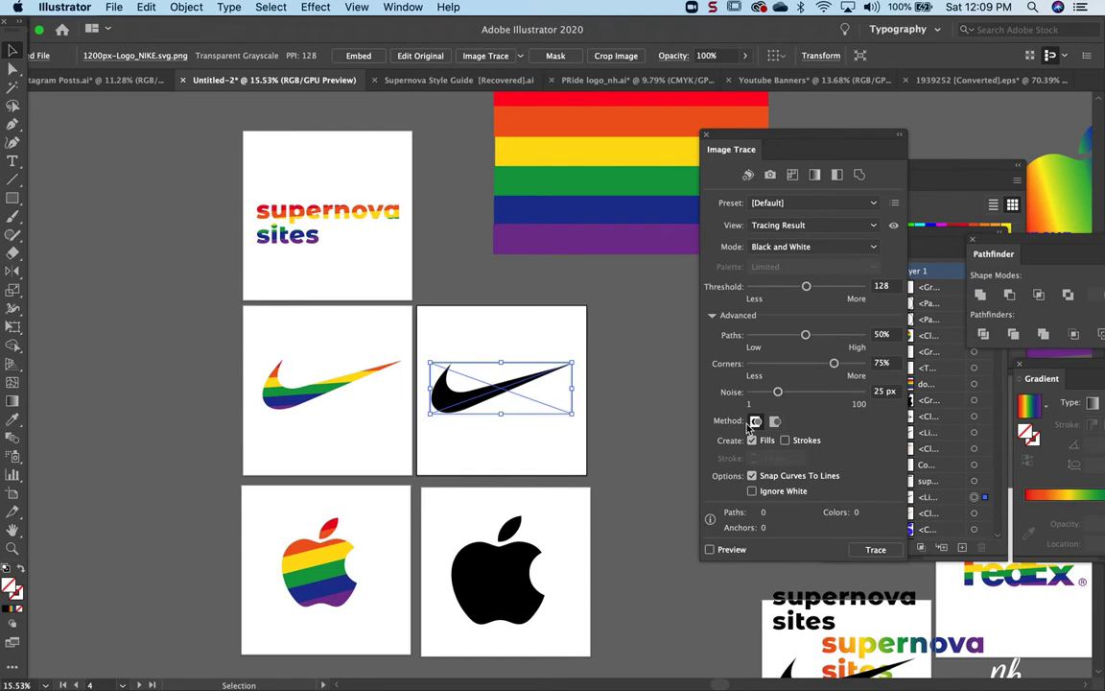
# Trace the swoosh with Ignore White on and threshold 93, then preview the result
pyautogui.click(752, 491)
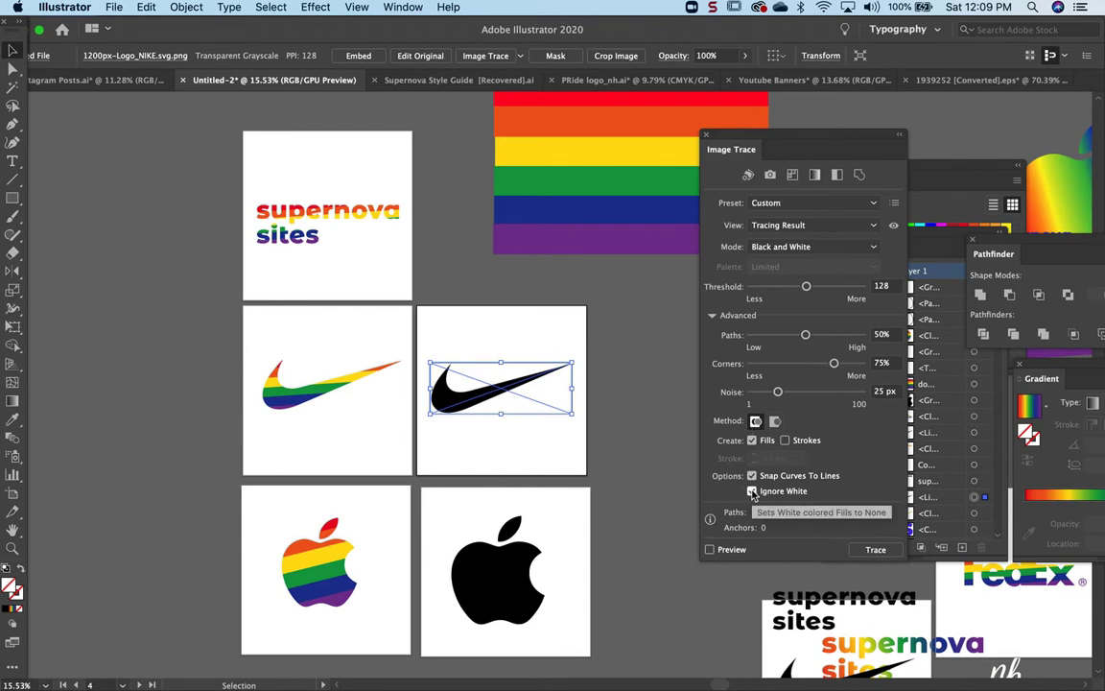
pyautogui.click(710, 550)
pyautogui.click(790, 286)
pyautogui.scroll(2, 561, 331)
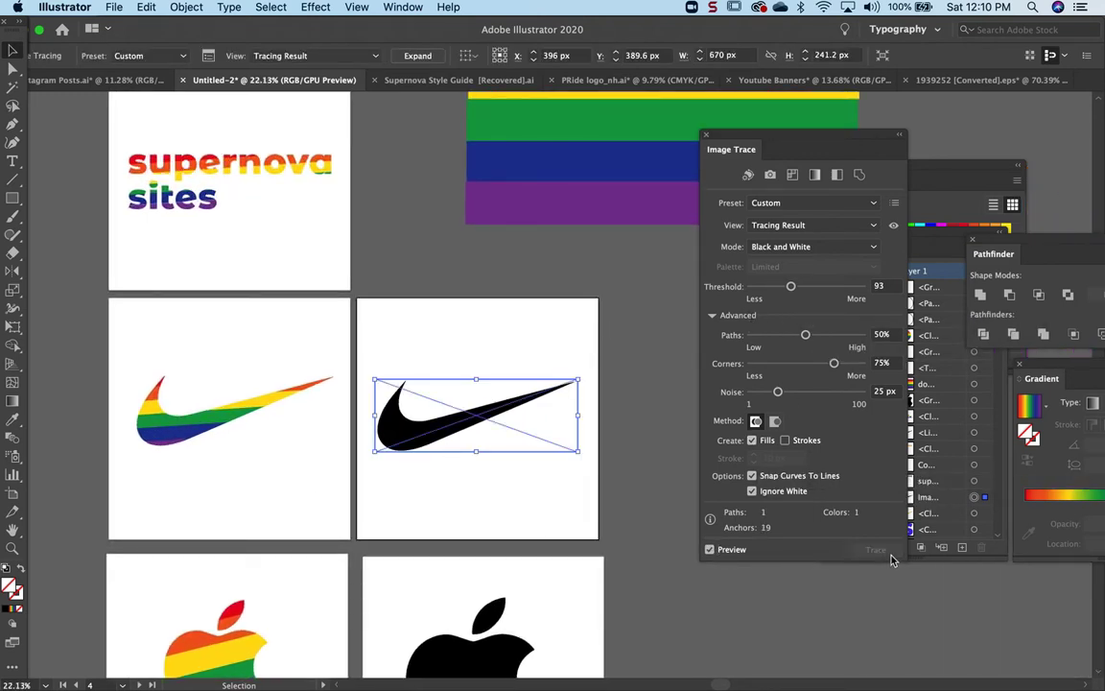
pyautogui.click(509, 514)
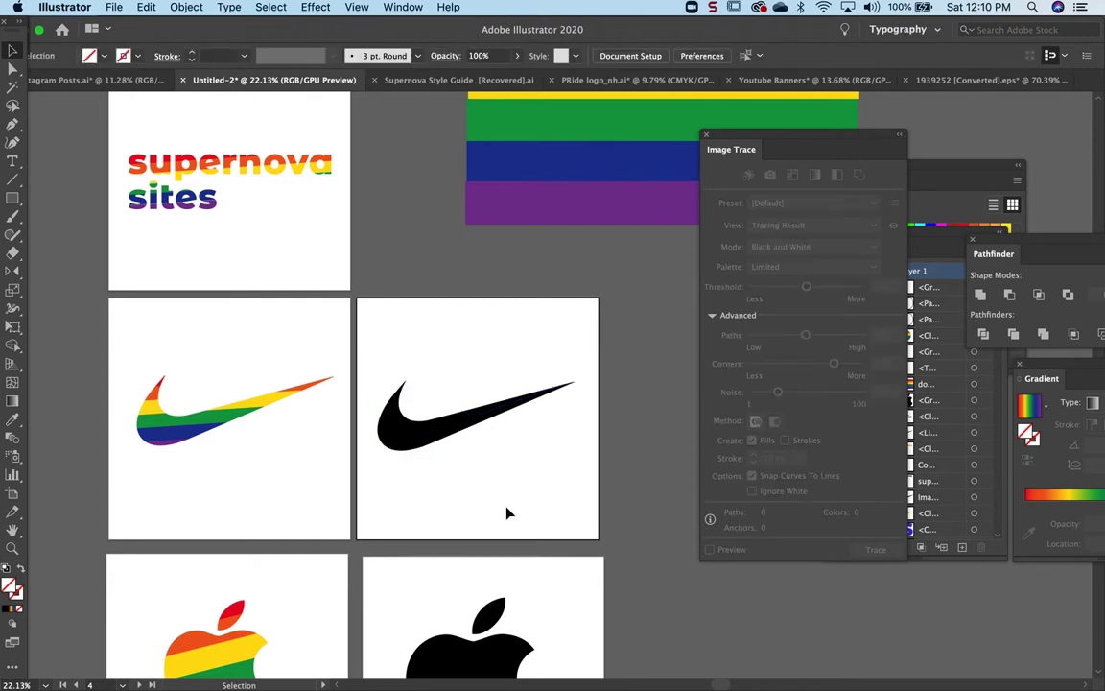
# Expand the traced swoosh into plain paths with Object and Fill
pyautogui.click(436, 438)
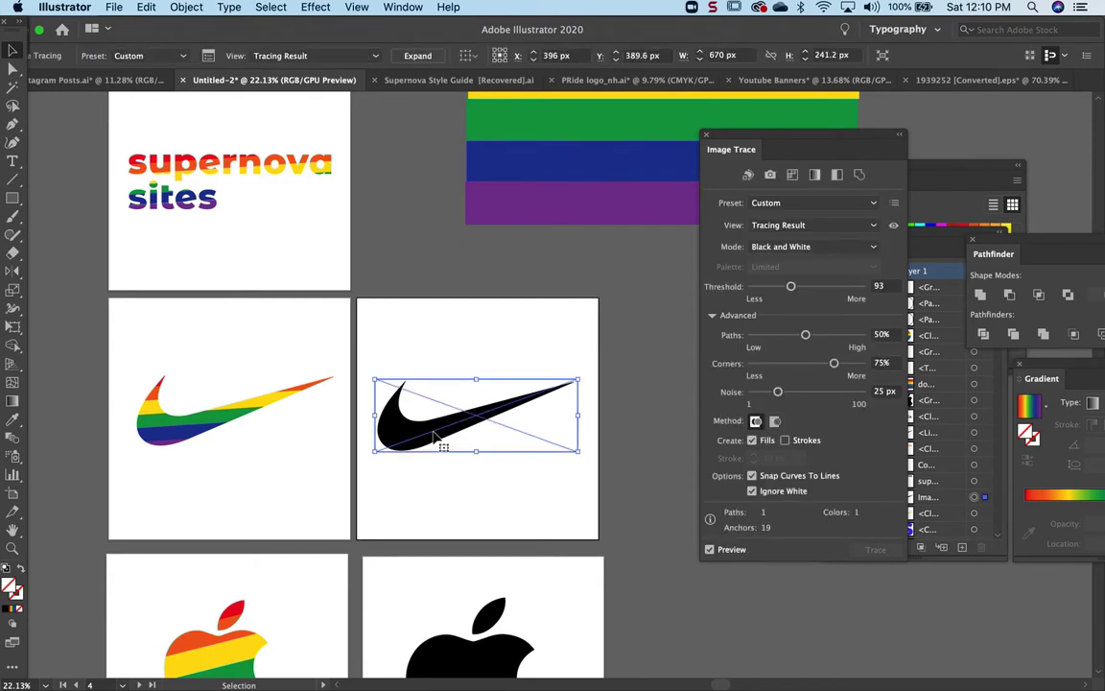
pyautogui.click(186, 8)
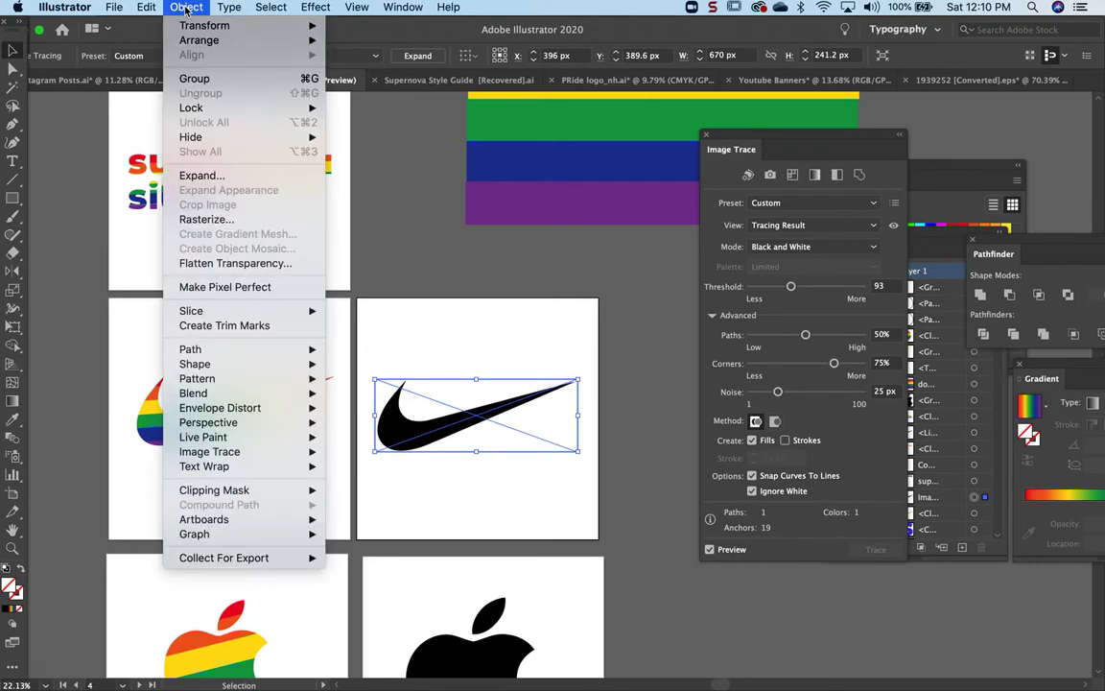
pyautogui.click(201, 176)
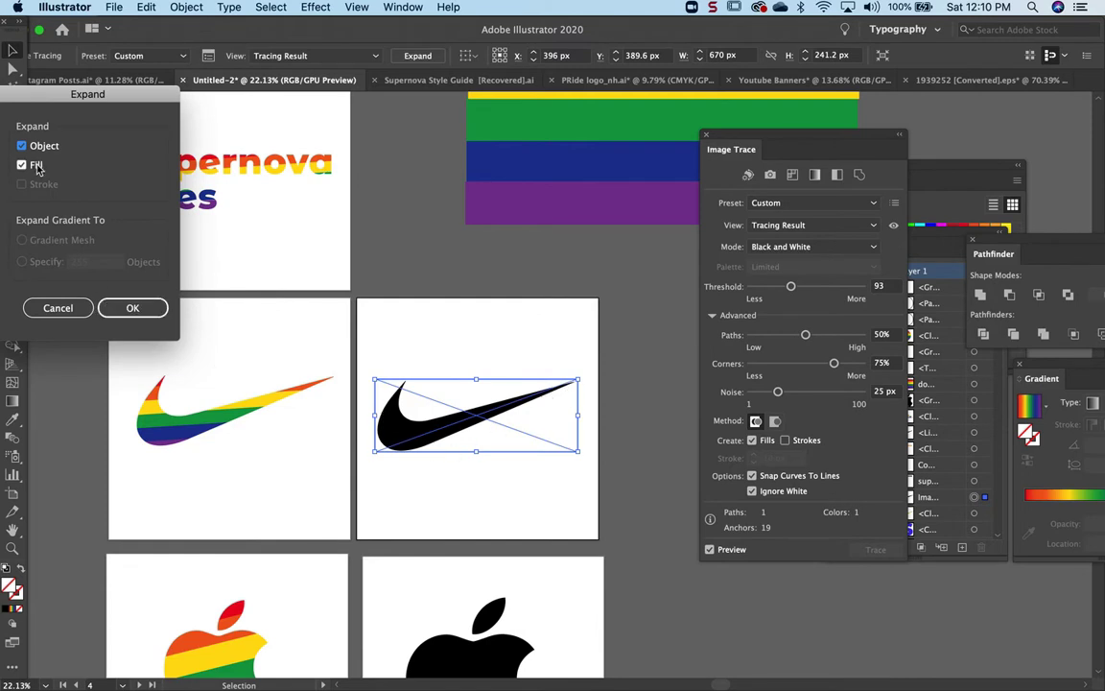
pyautogui.click(135, 308)
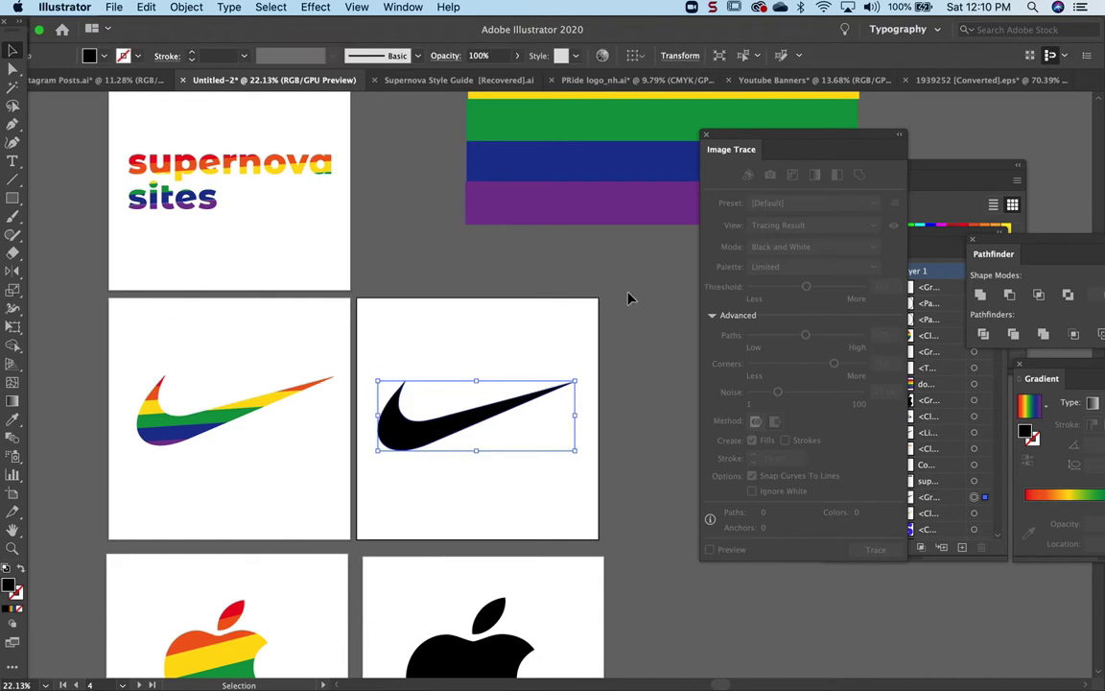
# Make the expanded swoosh a compound shape from the Pathfinder panel menu
pyautogui.moveTo(1005, 247); pyautogui.dragTo(741, 206)
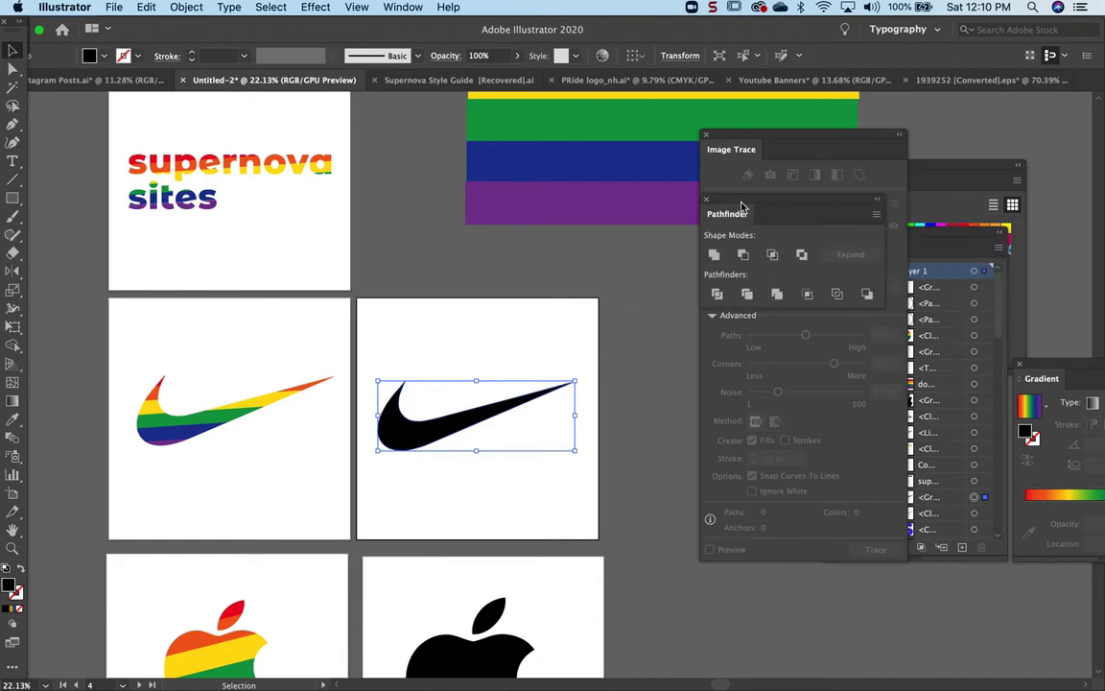
pyautogui.click(403, 7)
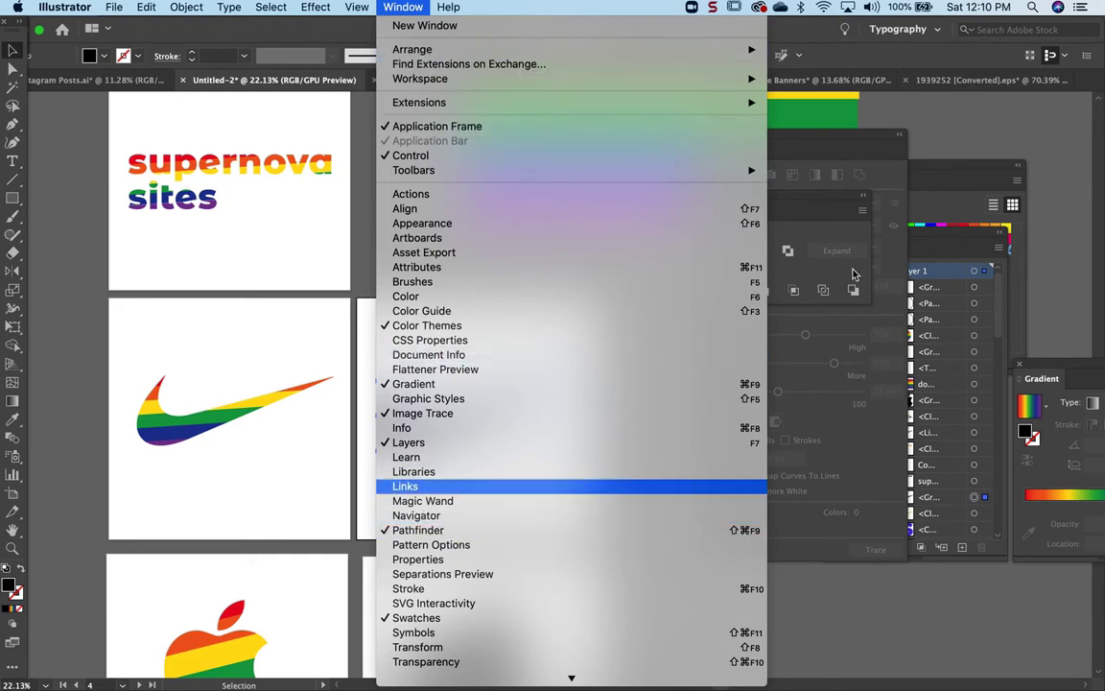
pyautogui.click(762, 190)
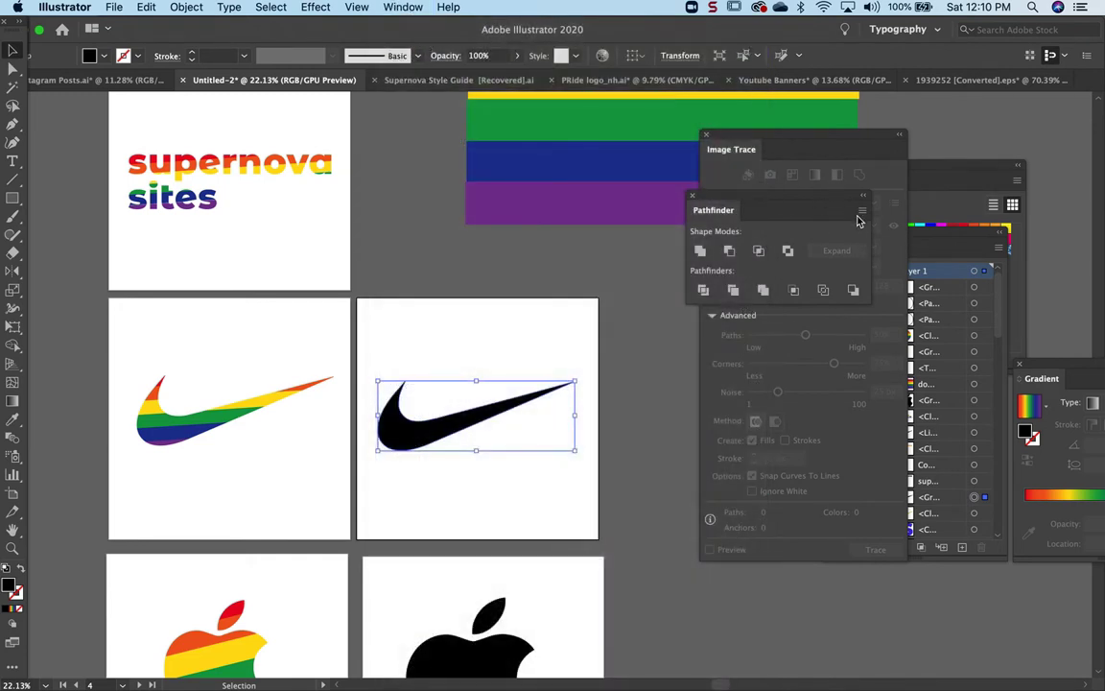
pyautogui.click(862, 210)
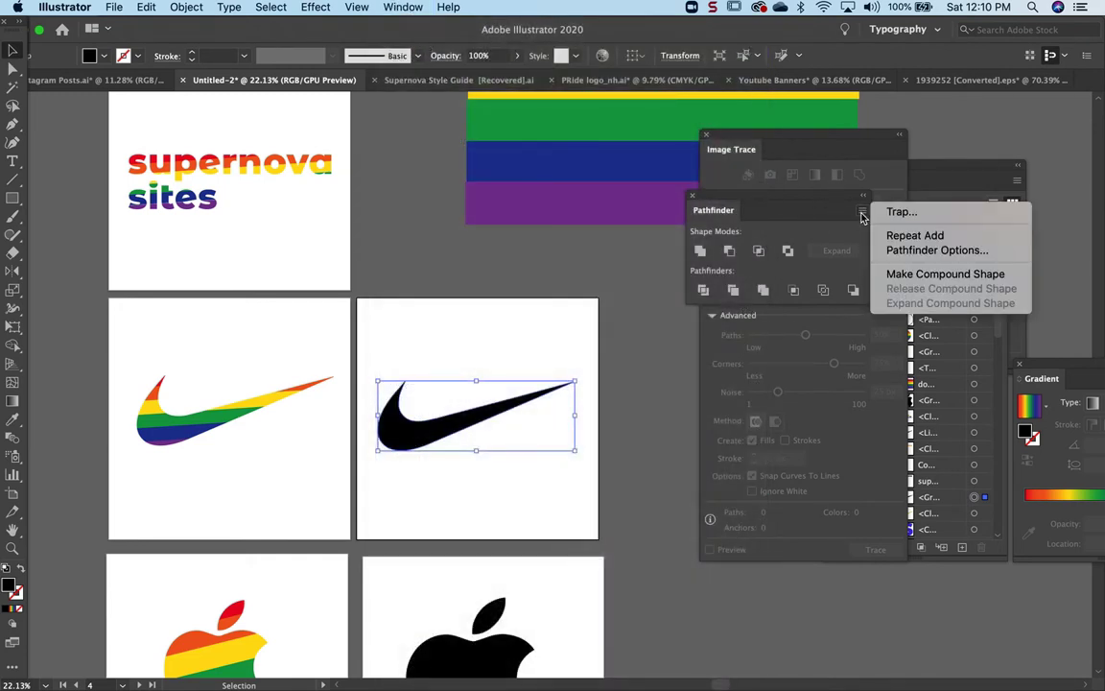
pyautogui.click(918, 277)
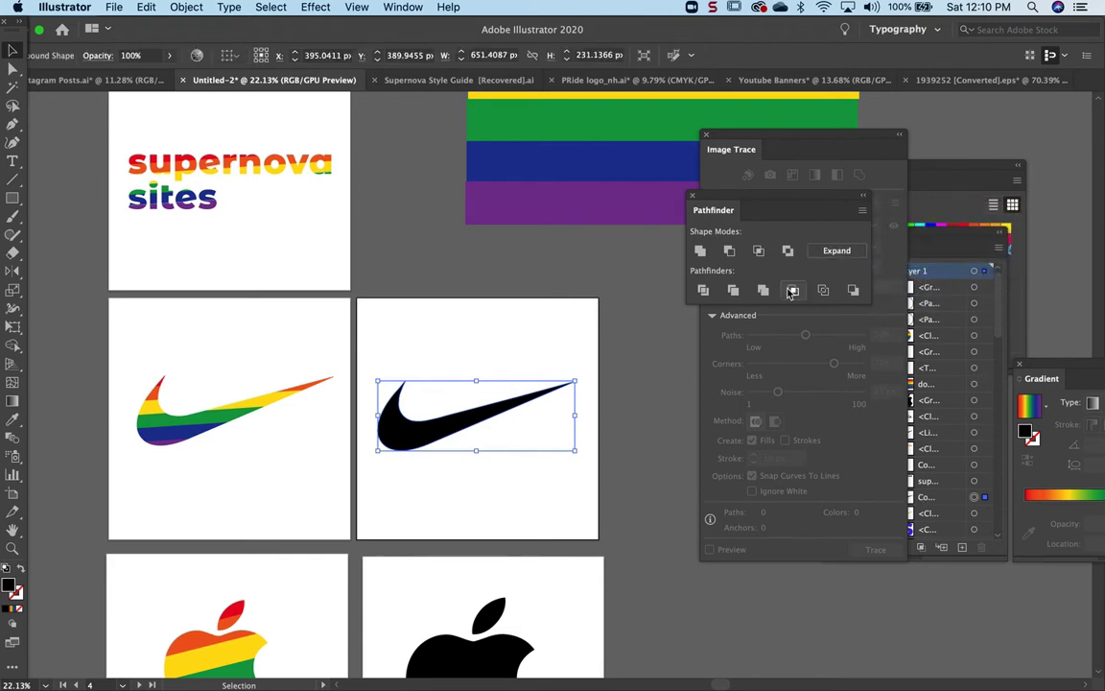
pyautogui.click(564, 257)
pyautogui.click(405, 447)
pyautogui.scroll(-3, 429, 267)
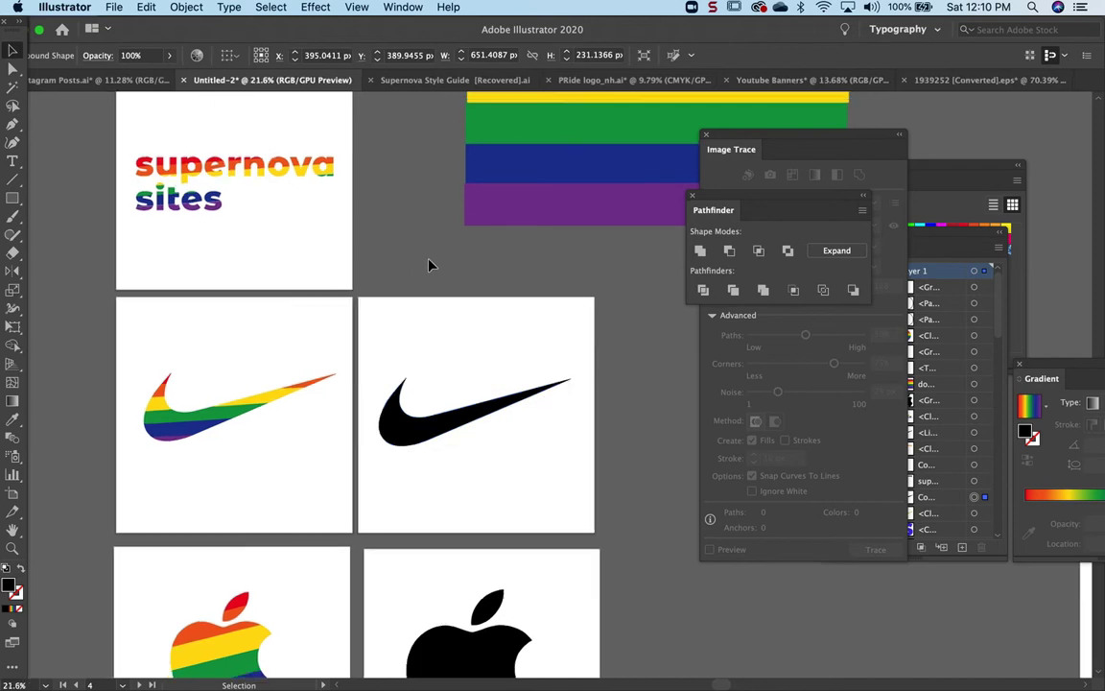
pyautogui.click(444, 289)
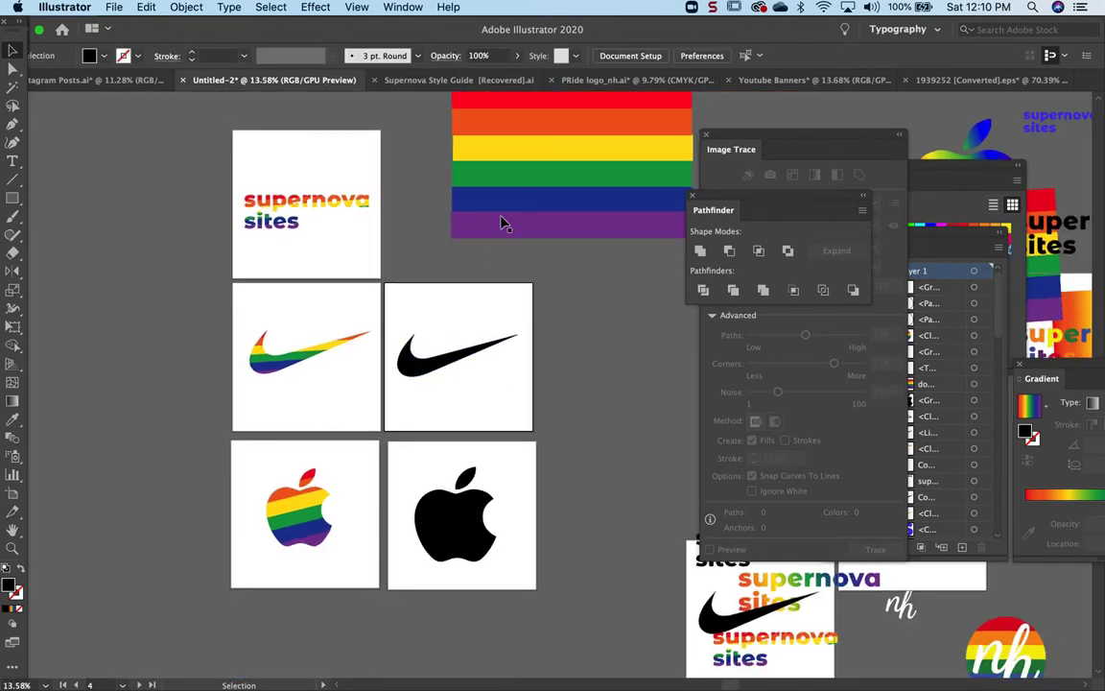
# Draw a rectangle and fill it with the rainbow flag's red using the eyedropper
pyautogui.scroll(5, 402, 305)
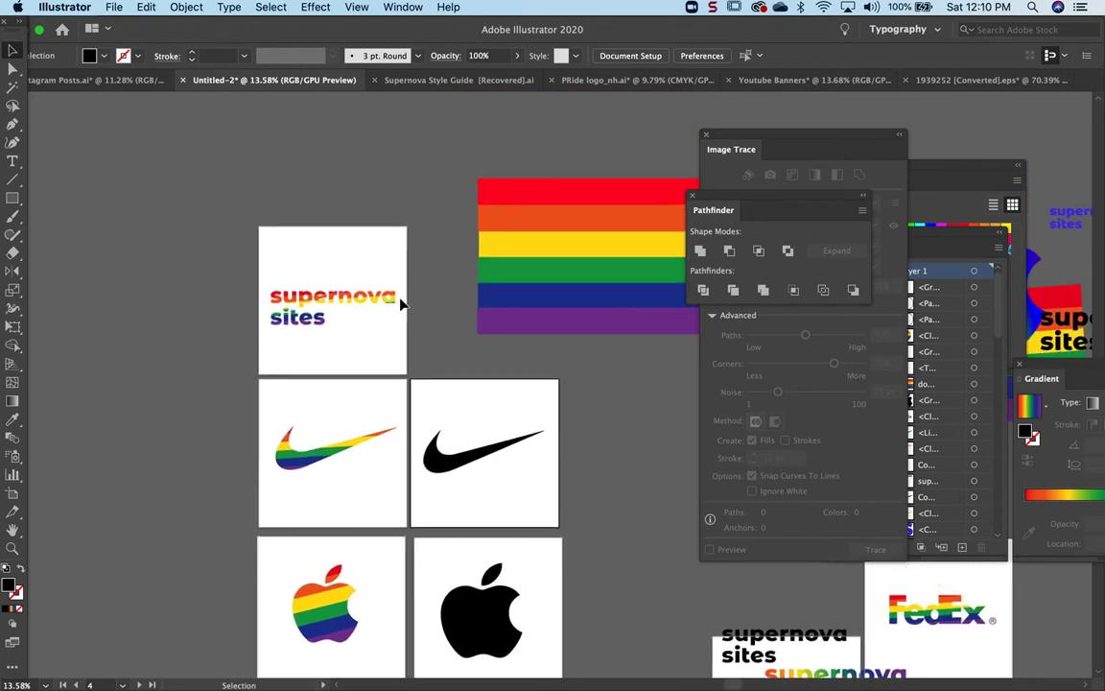
pyautogui.click(494, 187)
pyautogui.click(350, 144)
pyautogui.click(9, 198)
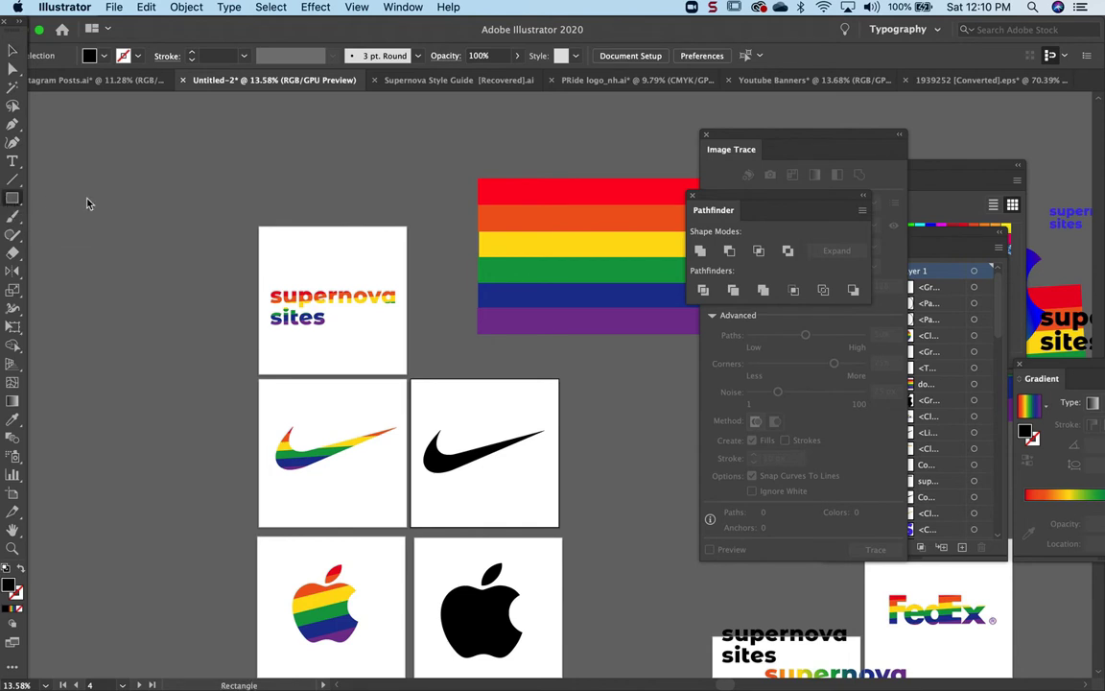
pyautogui.moveTo(257, 170); pyautogui.dragTo(301, 171)
pyautogui.press('i')
pyautogui.click(609, 187)
# Duplicate the red rectangle directly below and fill the copy with the flag's orange
pyautogui.press('a')
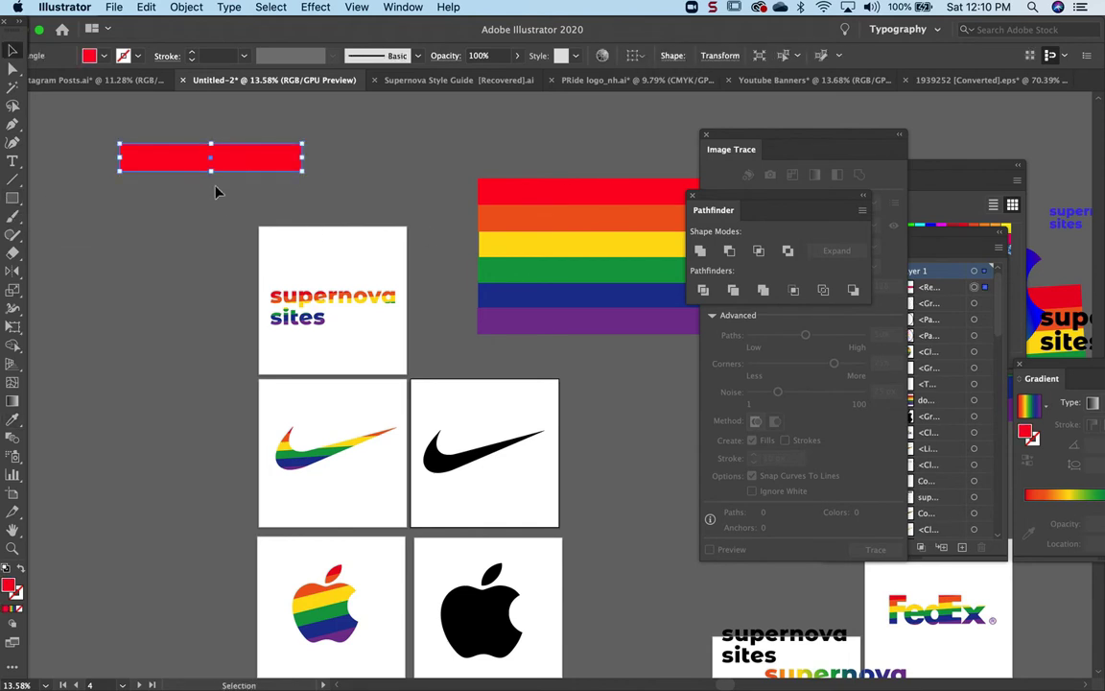
pyautogui.hotkey('ctrl', 'c')
pyautogui.hotkey('ctrl', 'v')
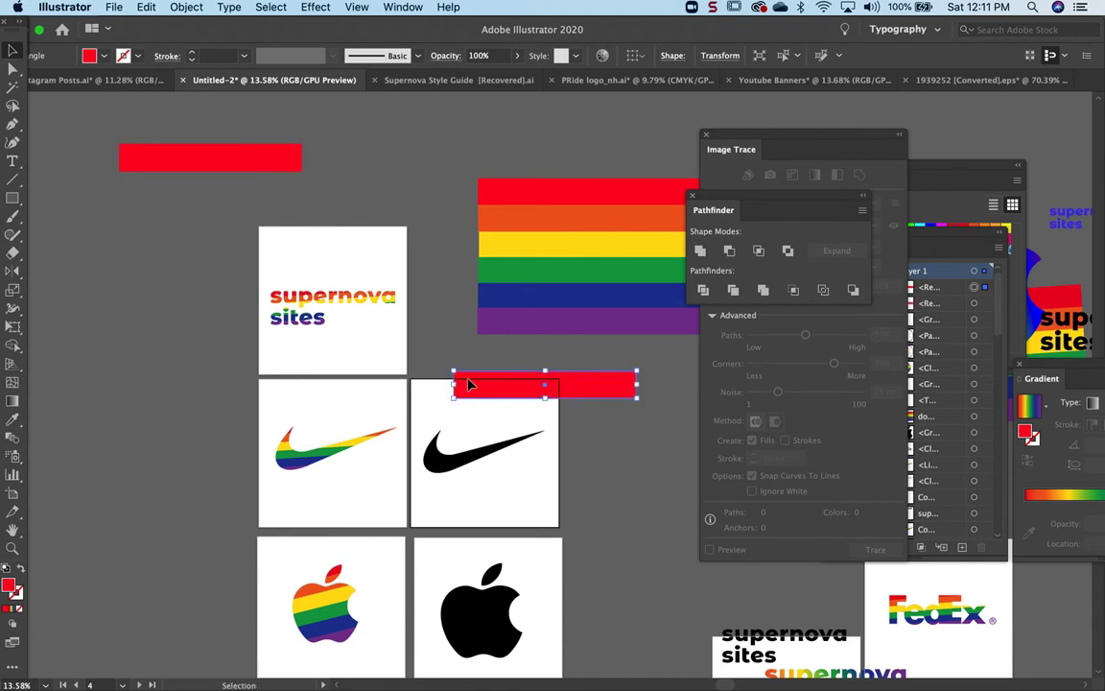
pyautogui.moveTo(469, 385); pyautogui.dragTo(135, 182)
pyautogui.press('i')
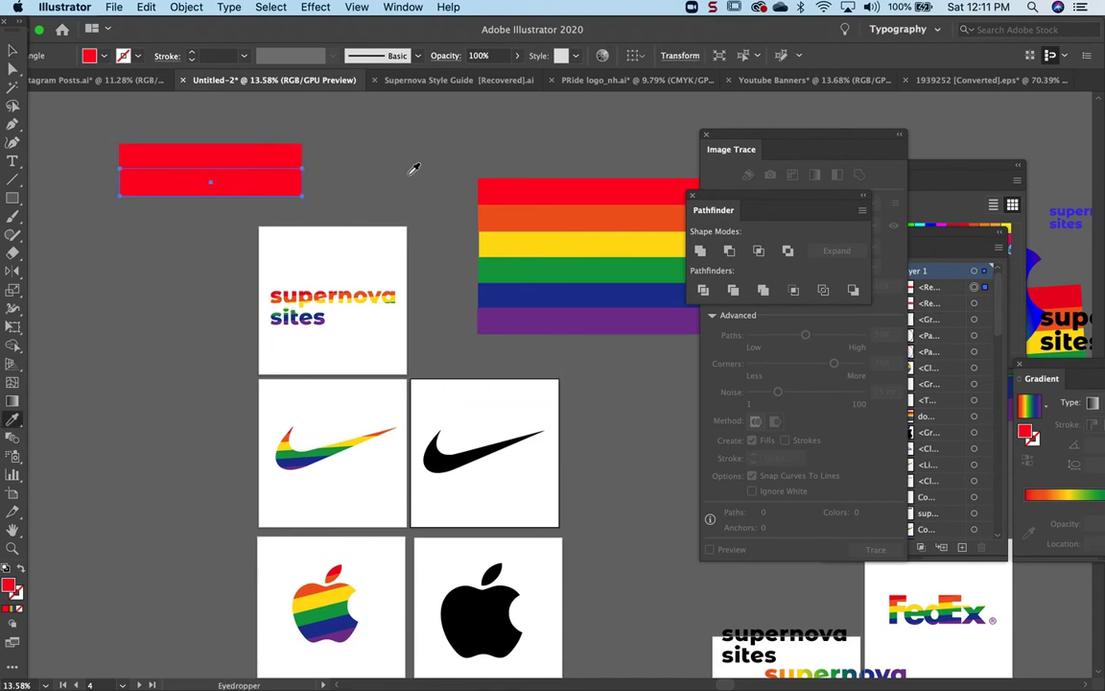
pyautogui.click(518, 215)
# Select the red and orange rectangles and group them with Cmd+G
pyautogui.press('v')
pyautogui.click(340, 189)
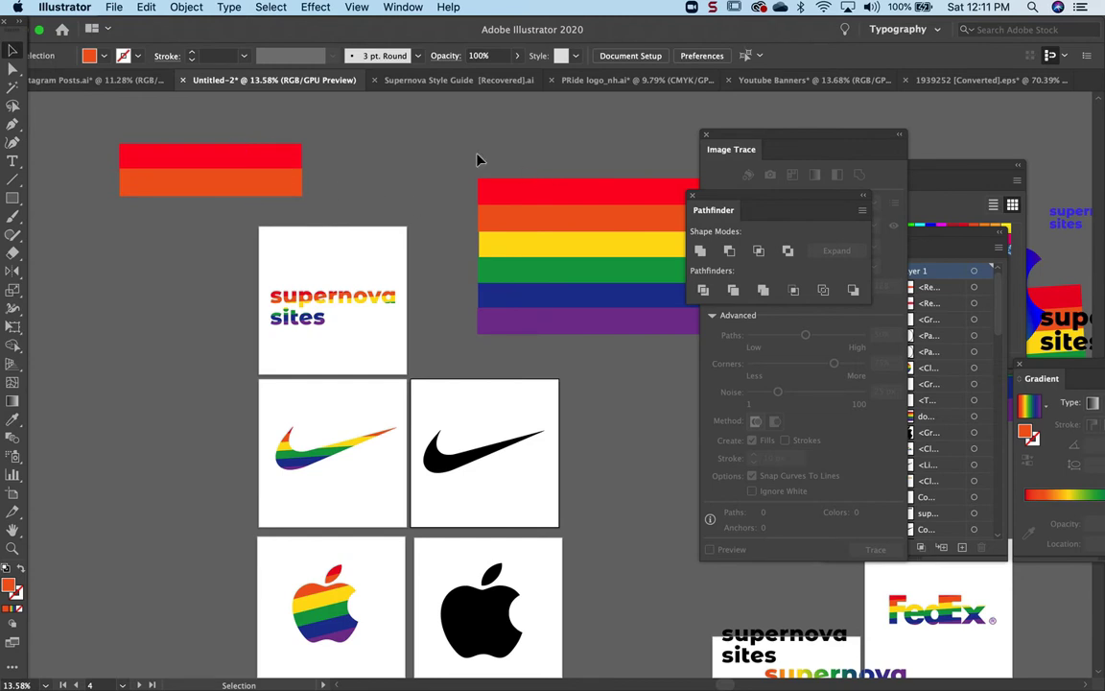
pyautogui.moveTo(246, 212); pyautogui.dragTo(108, 137)
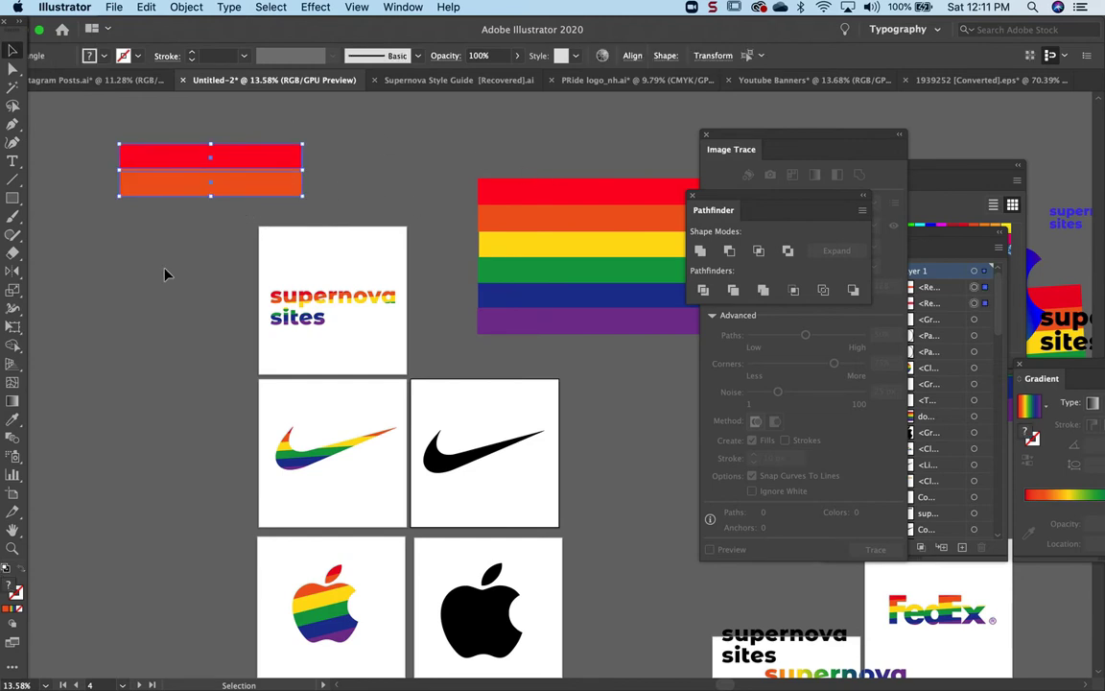
pyautogui.press('super+g')
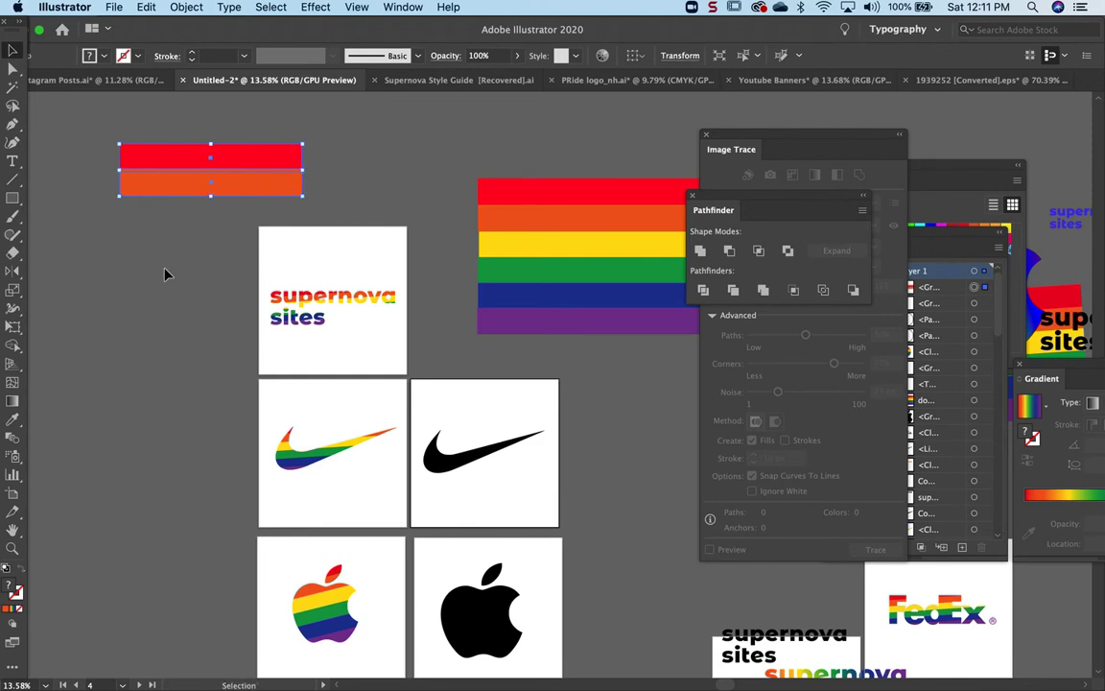
pyautogui.click(199, 269)
# Move the rainbow flag onto the black swoosh tile
pyautogui.hscroll(5, 221, 261)
pyautogui.scroll(-2, 221, 261)
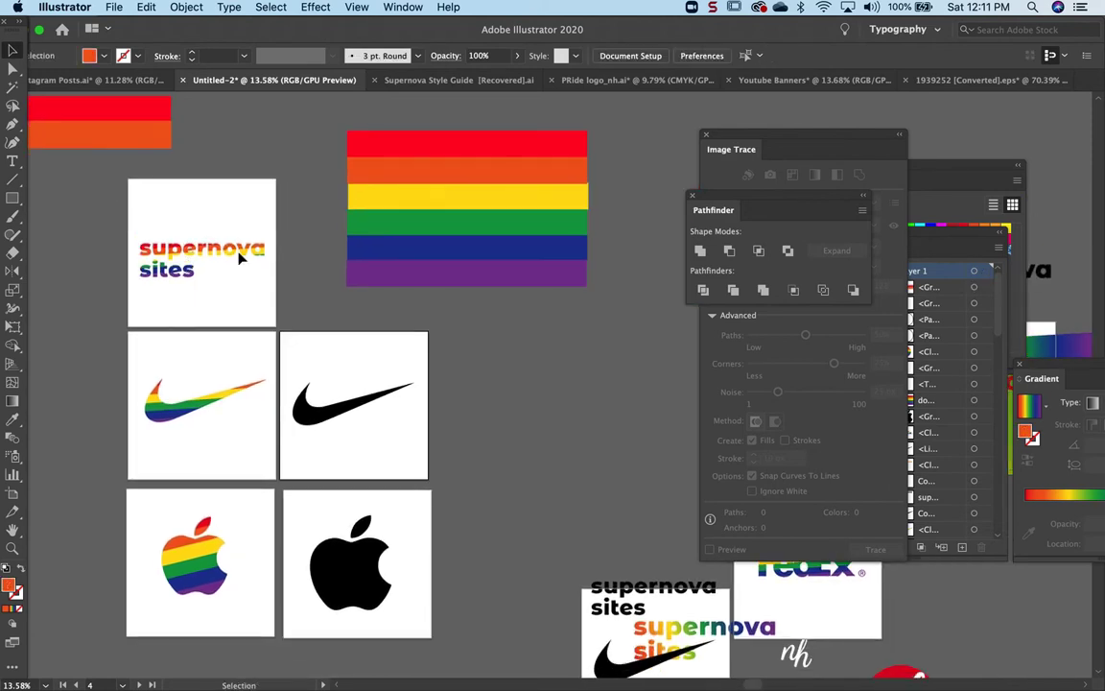
pyautogui.click(465, 151)
pyautogui.moveTo(415, 167); pyautogui.dragTo(318, 381)
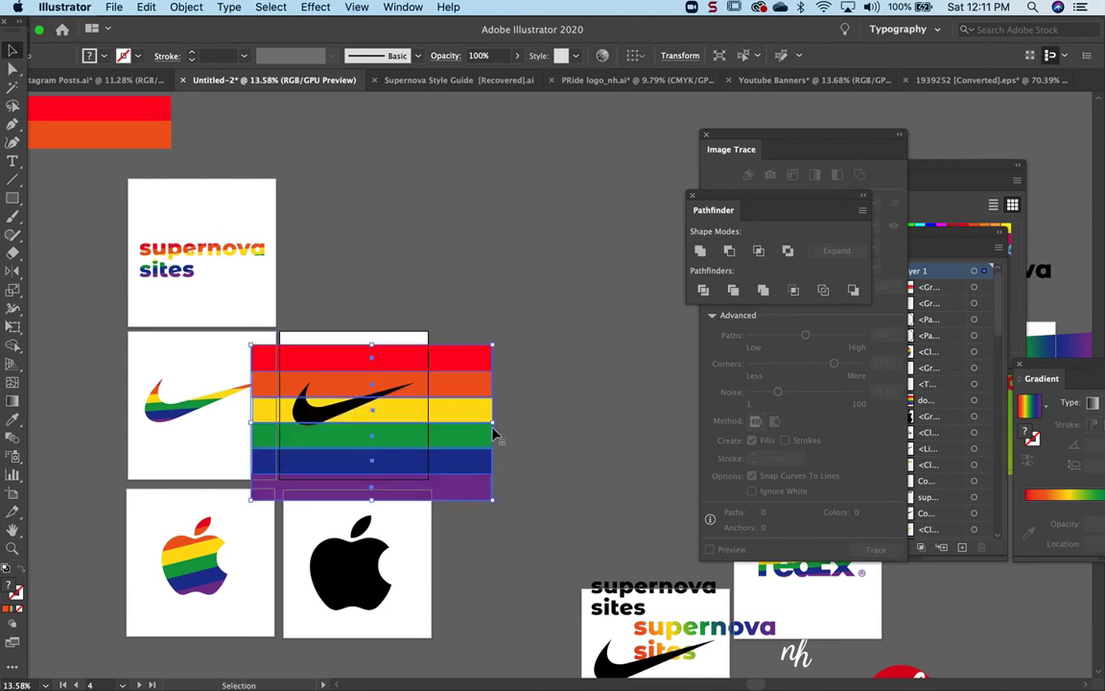
# Resize the flag to span the swoosh, then marquee-select the swoosh and flag together
pyautogui.moveTo(494, 423); pyautogui.dragTo(419, 420)
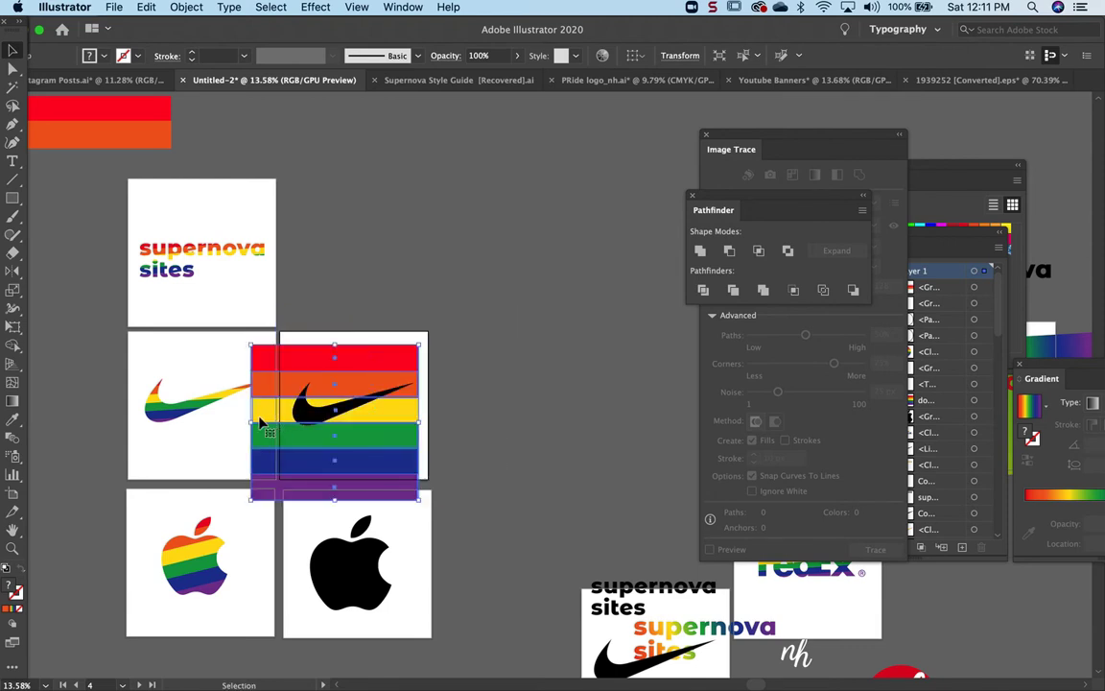
pyautogui.moveTo(255, 422); pyautogui.dragTo(282, 422)
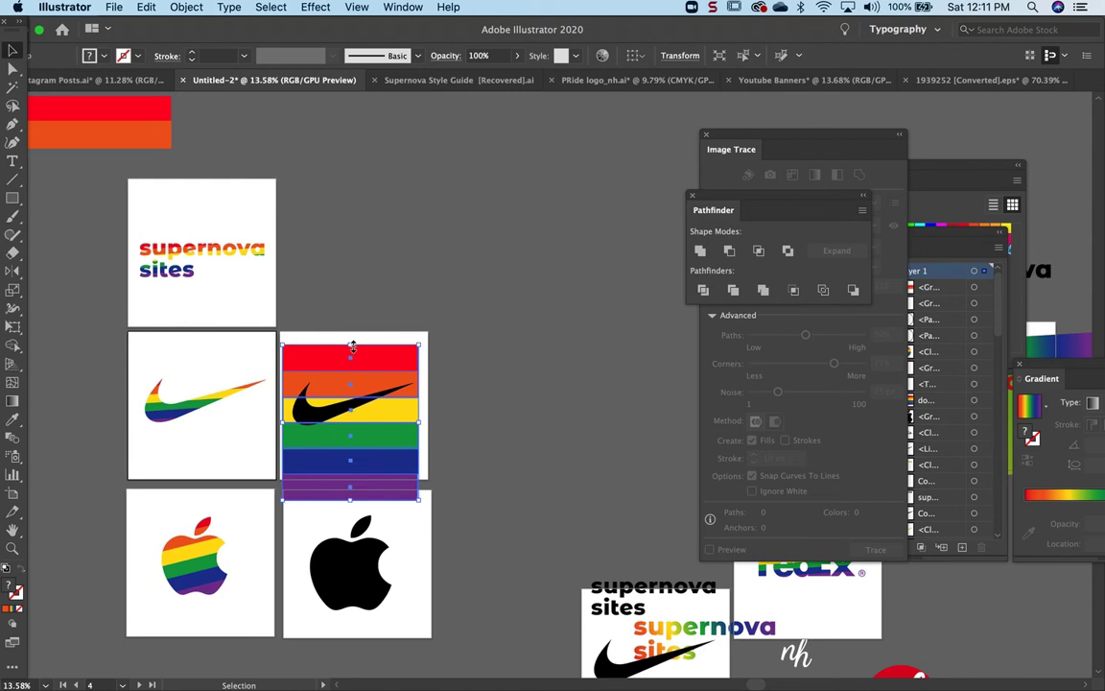
pyautogui.moveTo(353, 346); pyautogui.dragTo(357, 380)
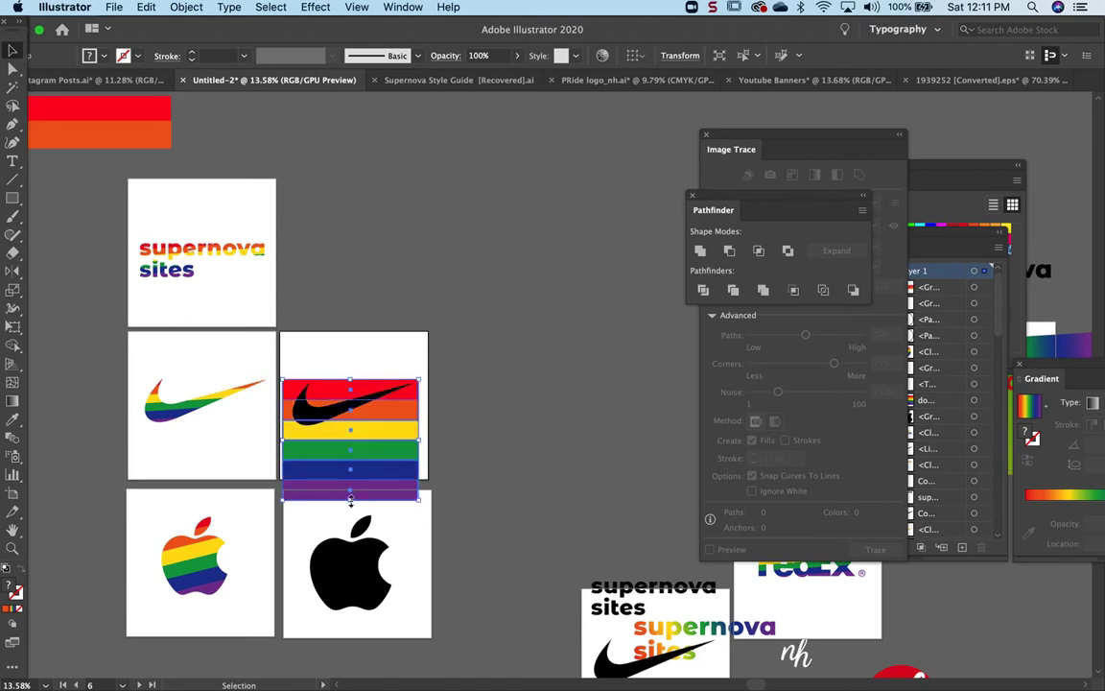
pyautogui.moveTo(357, 499); pyautogui.dragTo(354, 432)
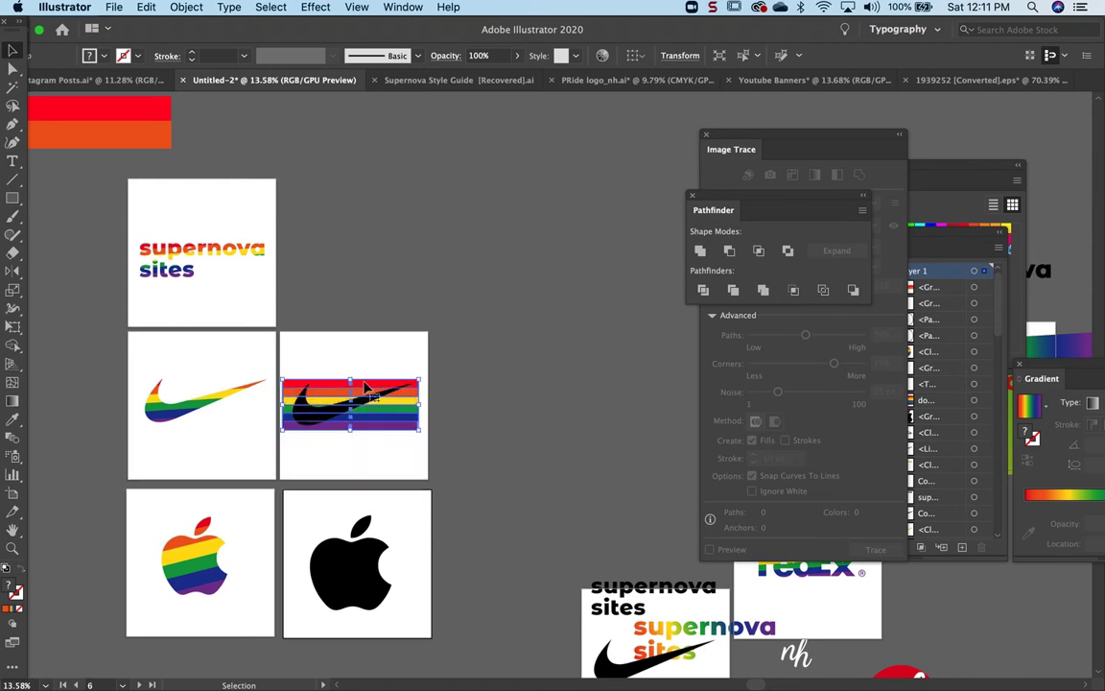
pyautogui.scroll(5, 371, 342)
pyautogui.click(366, 372)
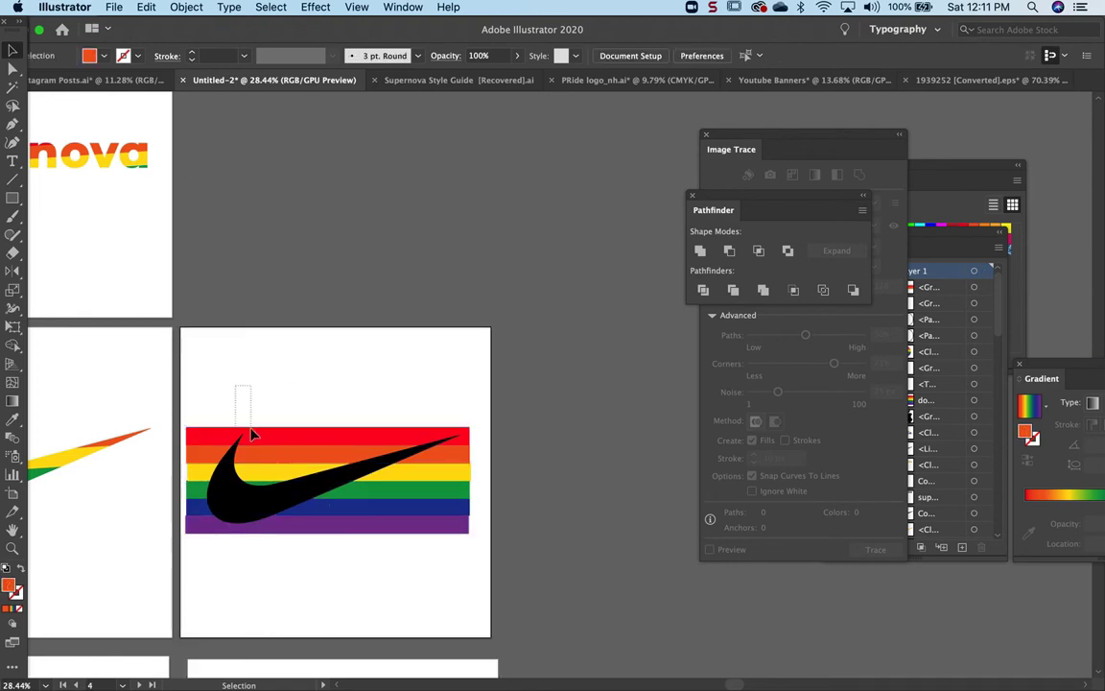
pyautogui.moveTo(251, 433); pyautogui.dragTo(352, 559)
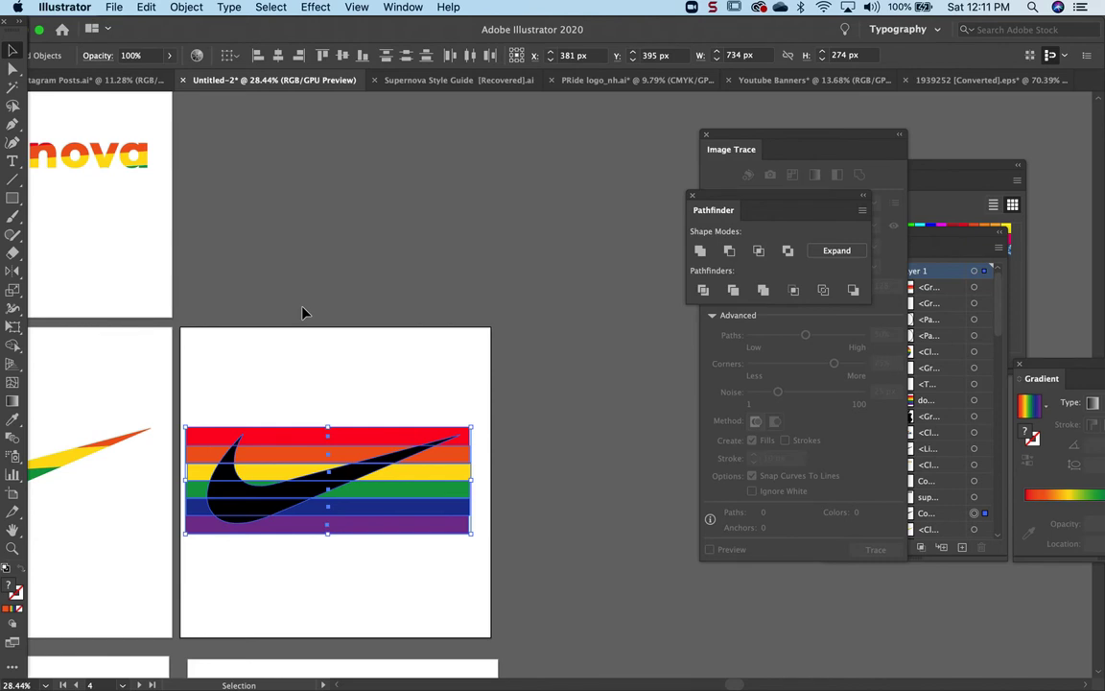
# Apply Object > Clipping Mask > Make to the selected swoosh and flag, then deselect
pyautogui.click(186, 6)
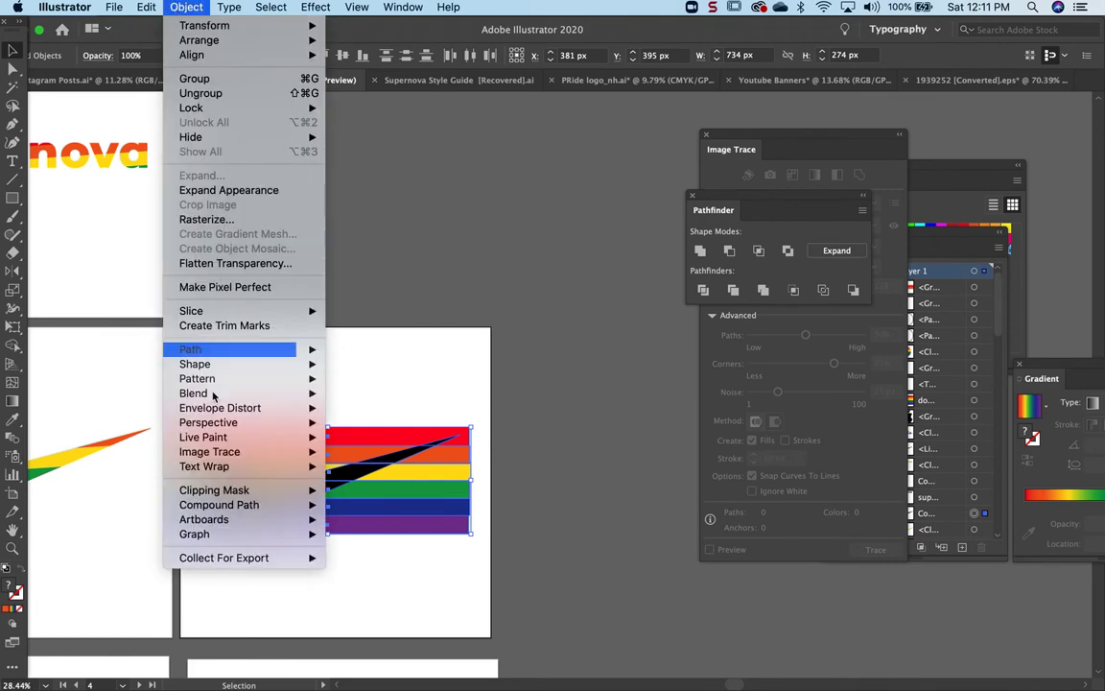
pyautogui.moveTo(307, 490)
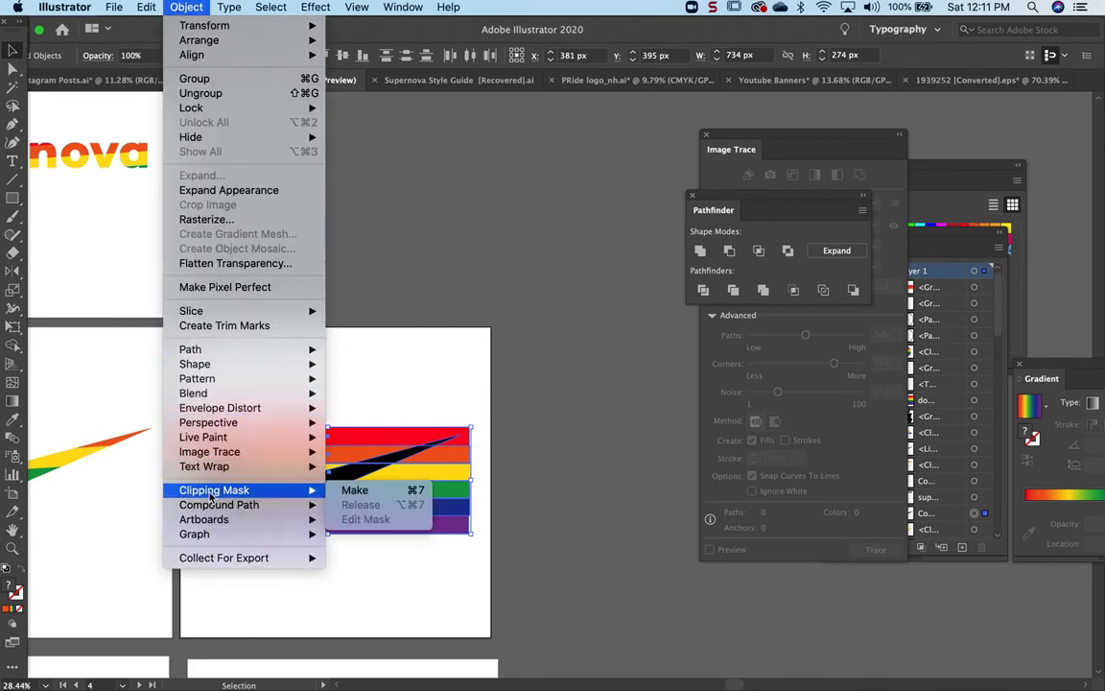
pyautogui.click(355, 491)
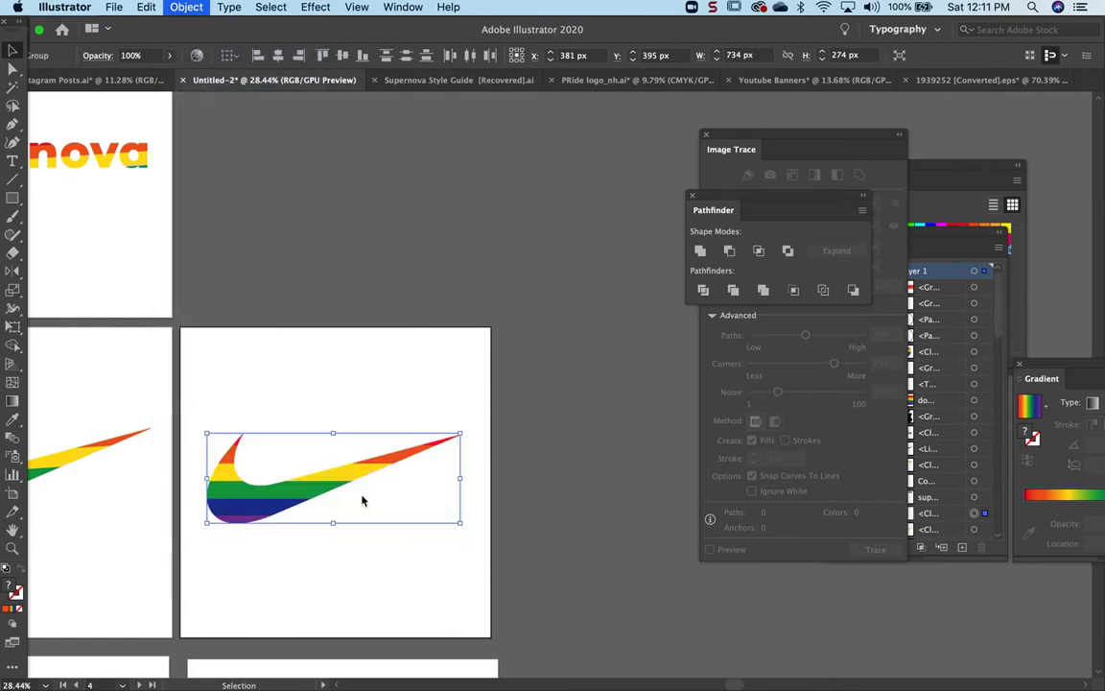
pyautogui.click(362, 394)
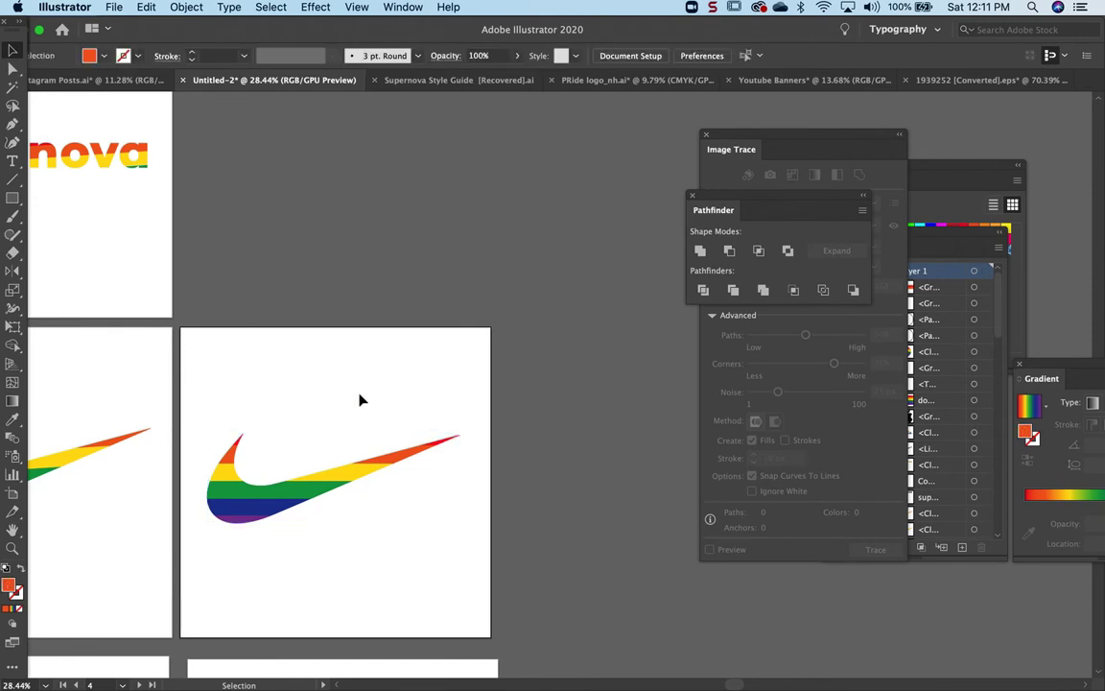
pyautogui.hscroll(-5, 304, 437)
pyautogui.hscroll(5, 303, 437)
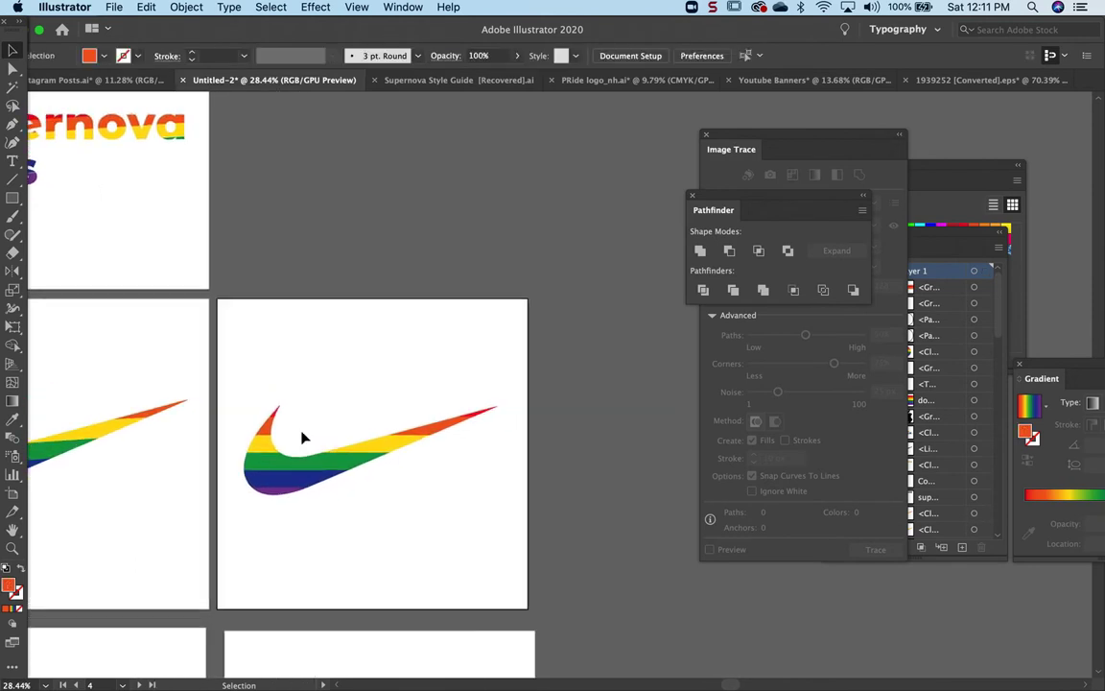
# Select the rainbow swoosh and enter Clipping Mask > Edit Contents to reach the stripes
pyautogui.click(336, 468)
pyautogui.click(334, 427)
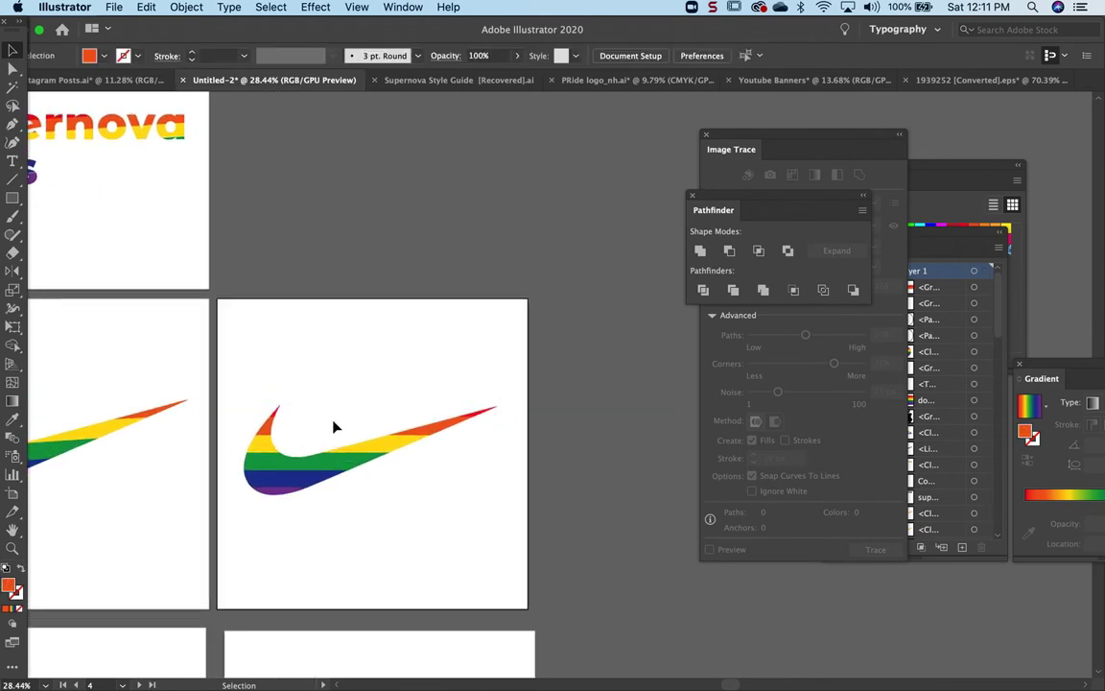
pyautogui.click(293, 494)
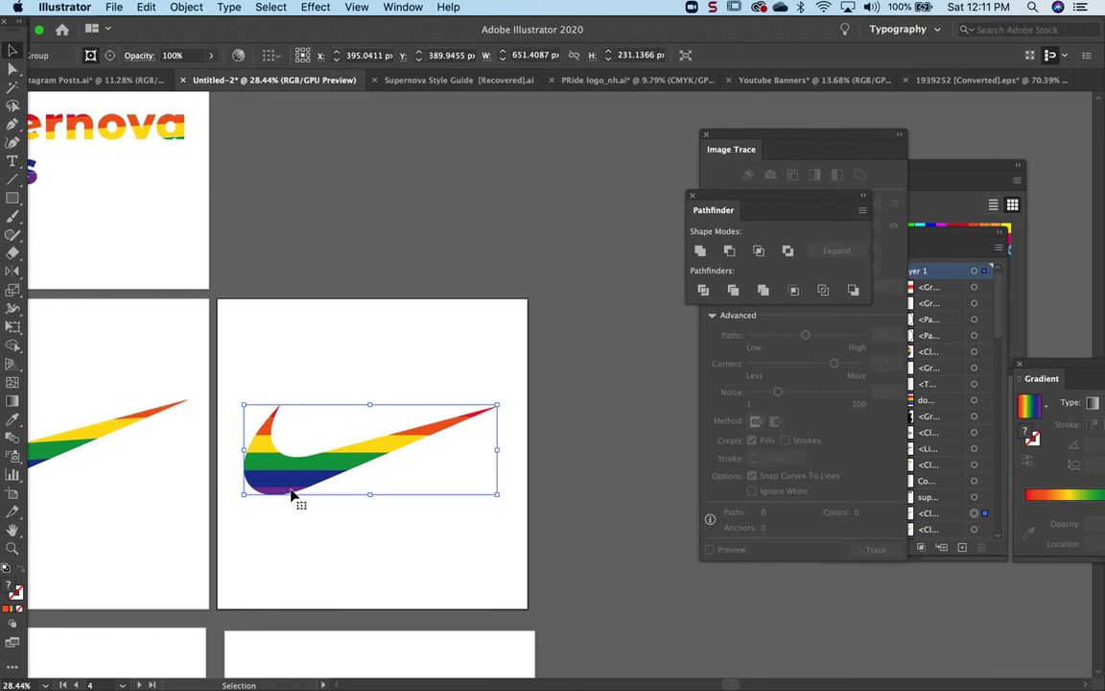
pyautogui.click(186, 8)
pyautogui.moveTo(227, 490)
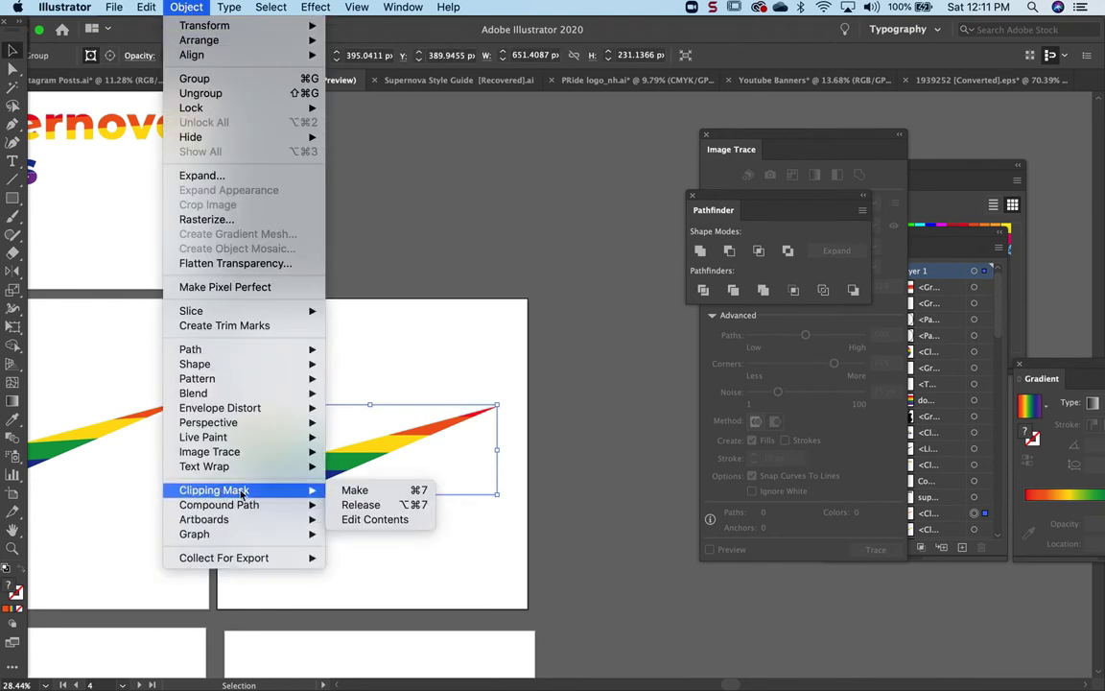
pyautogui.click(370, 519)
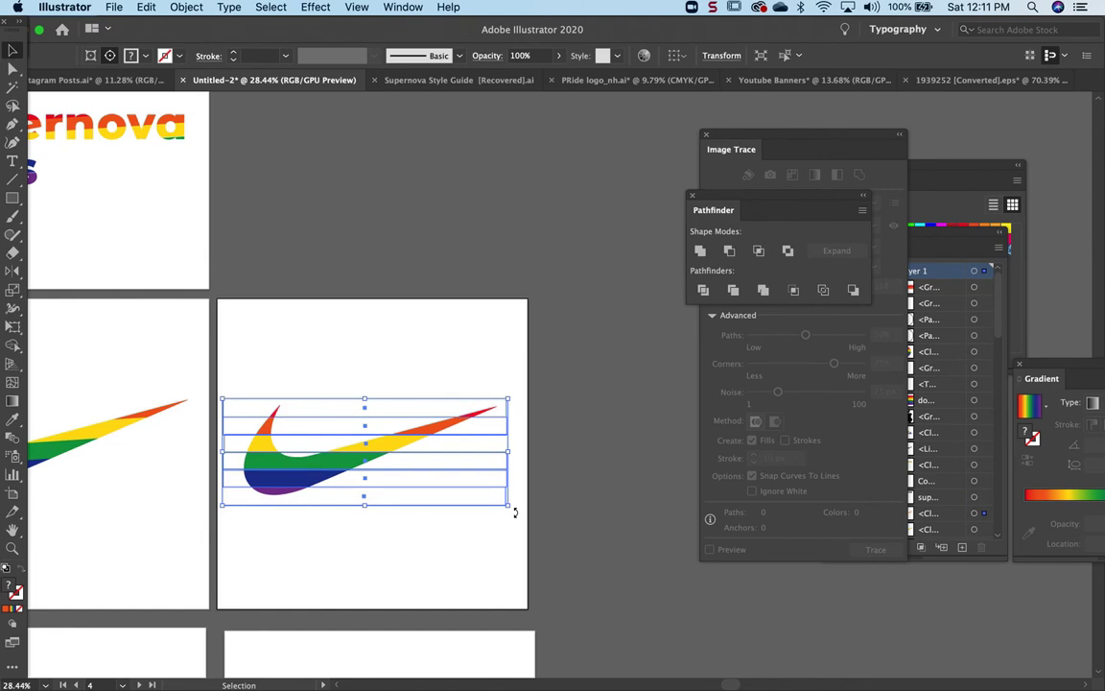
# Rotate the stripes about 12° counter-clockwise and rescale them to follow the swoosh
pyautogui.moveTo(514, 513); pyautogui.dragTo(524, 479)
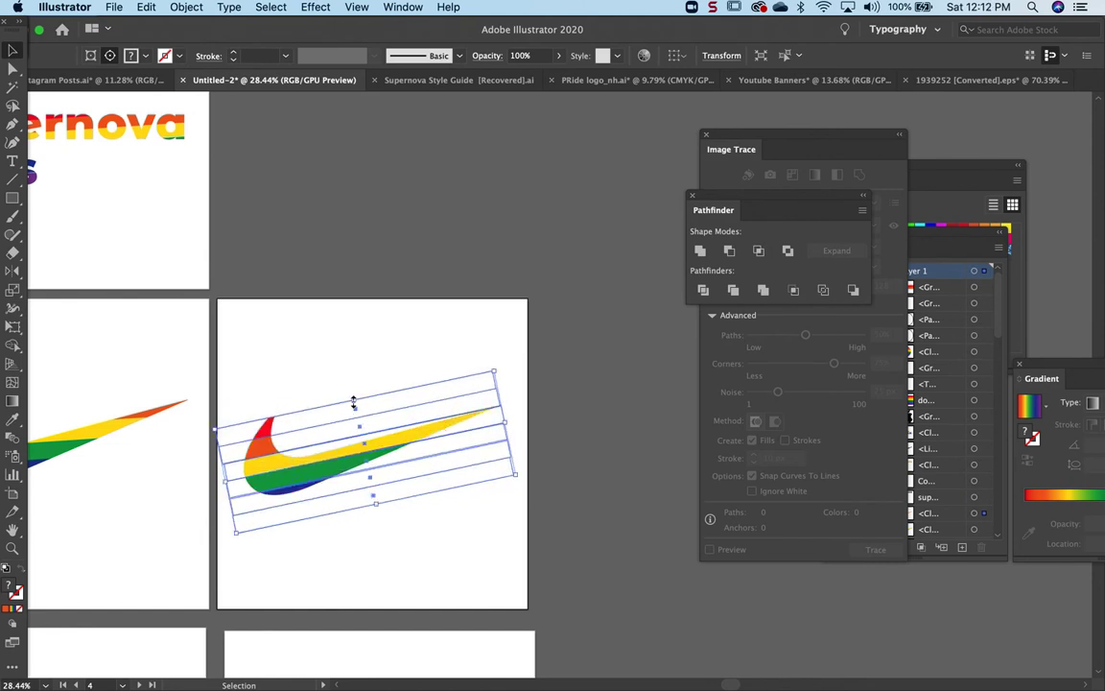
pyautogui.moveTo(353, 403); pyautogui.dragTo(353, 382)
pyautogui.moveTo(506, 417); pyautogui.dragTo(497, 417)
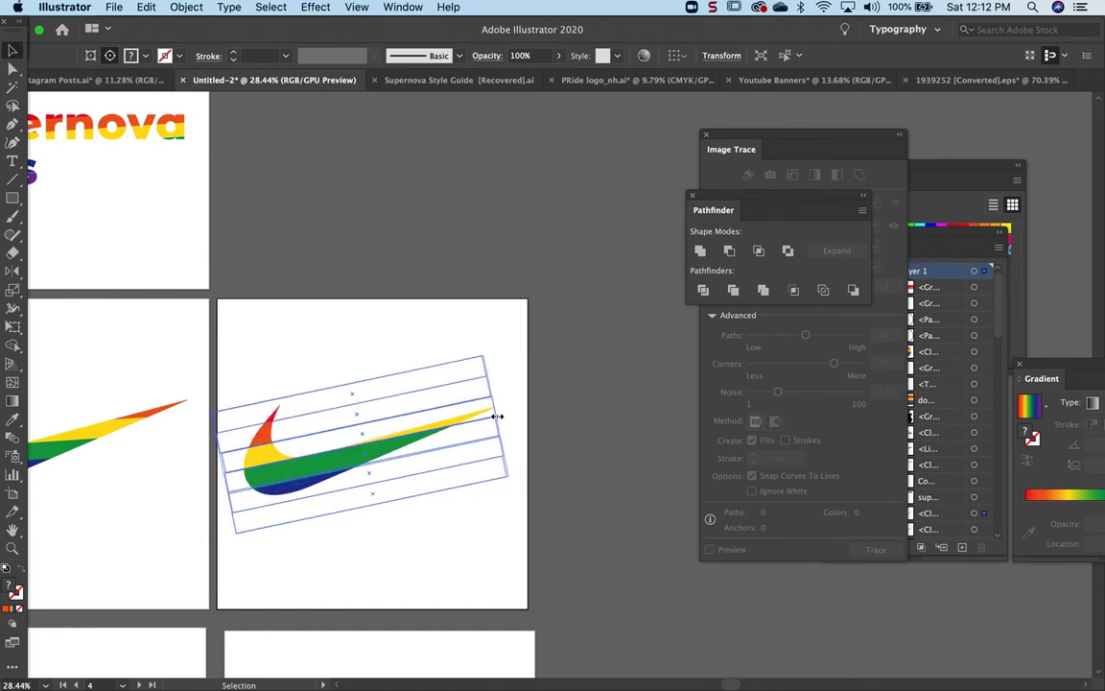
pyautogui.moveTo(378, 506); pyautogui.dragTo(370, 481)
pyautogui.moveTo(347, 385); pyautogui.dragTo(358, 370)
pyautogui.click(363, 352)
pyautogui.scroll(-2, 361, 352)
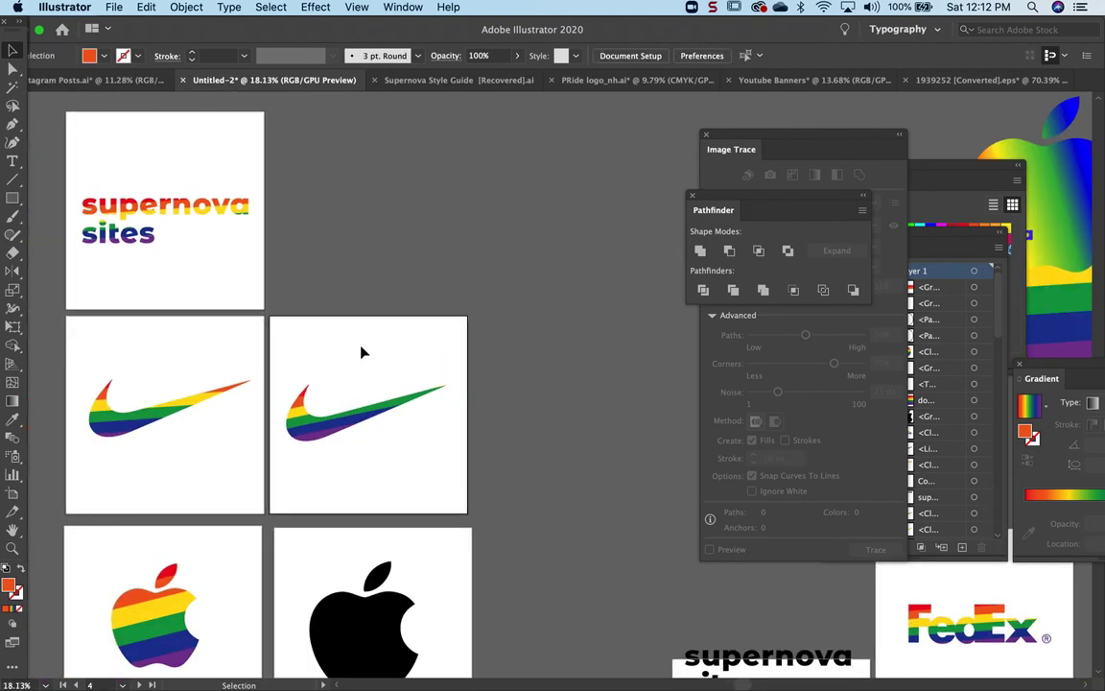
# Select the black Apple logo and rearrange the Image Trace, Layers and Swatches panels
pyautogui.scroll(-3, 362, 352)
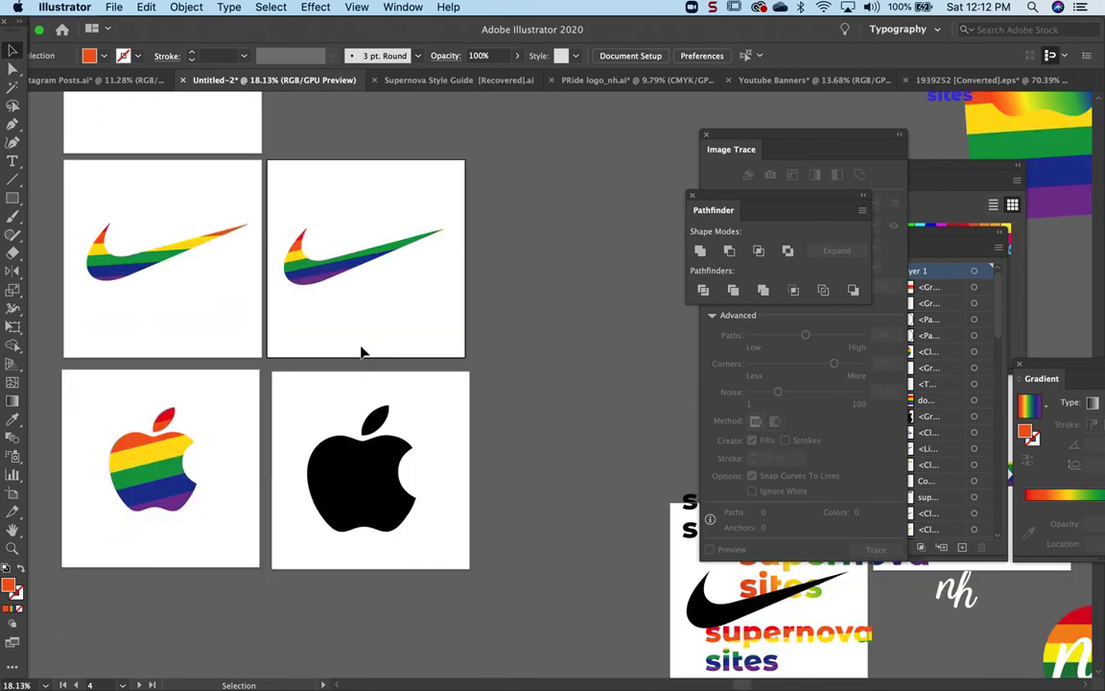
pyautogui.click(359, 457)
pyautogui.moveTo(309, 408); pyautogui.dragTo(311, 405)
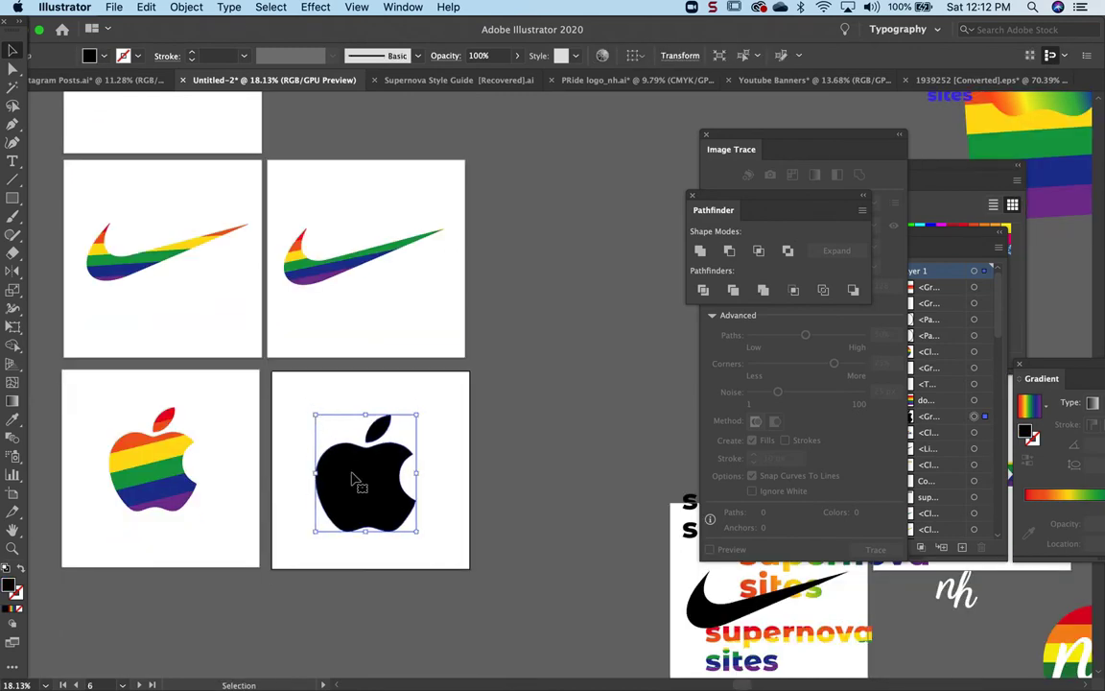
pyautogui.moveTo(764, 131); pyautogui.dragTo(1023, 259)
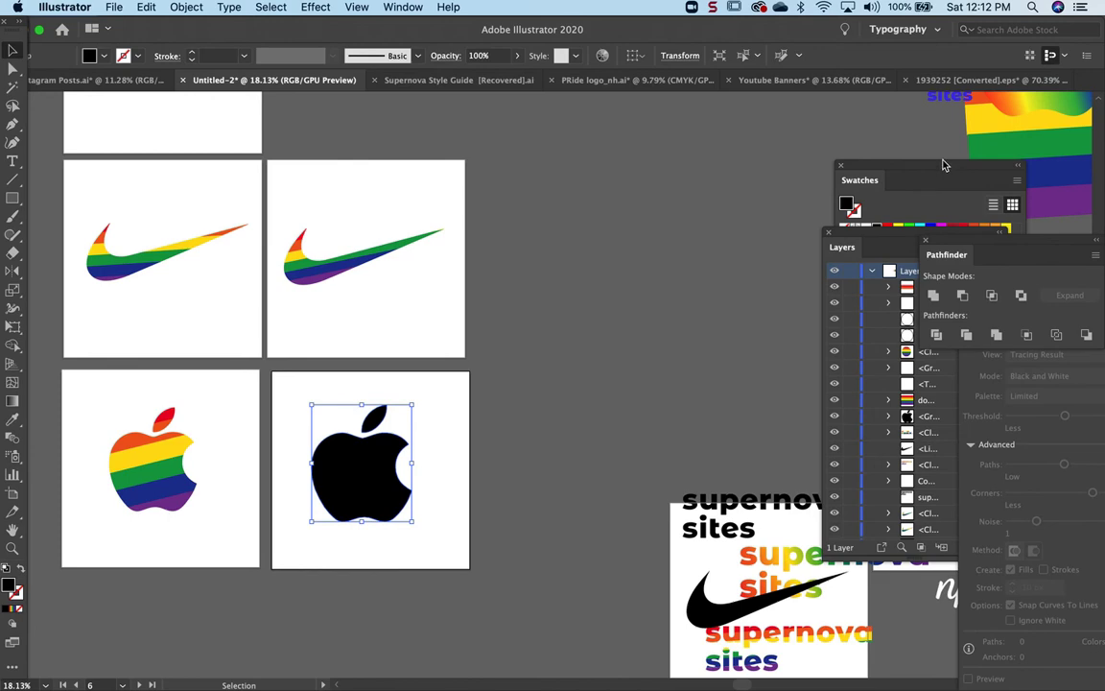
pyautogui.moveTo(943, 165); pyautogui.dragTo(916, 396)
pyautogui.scroll(3, 727, 418)
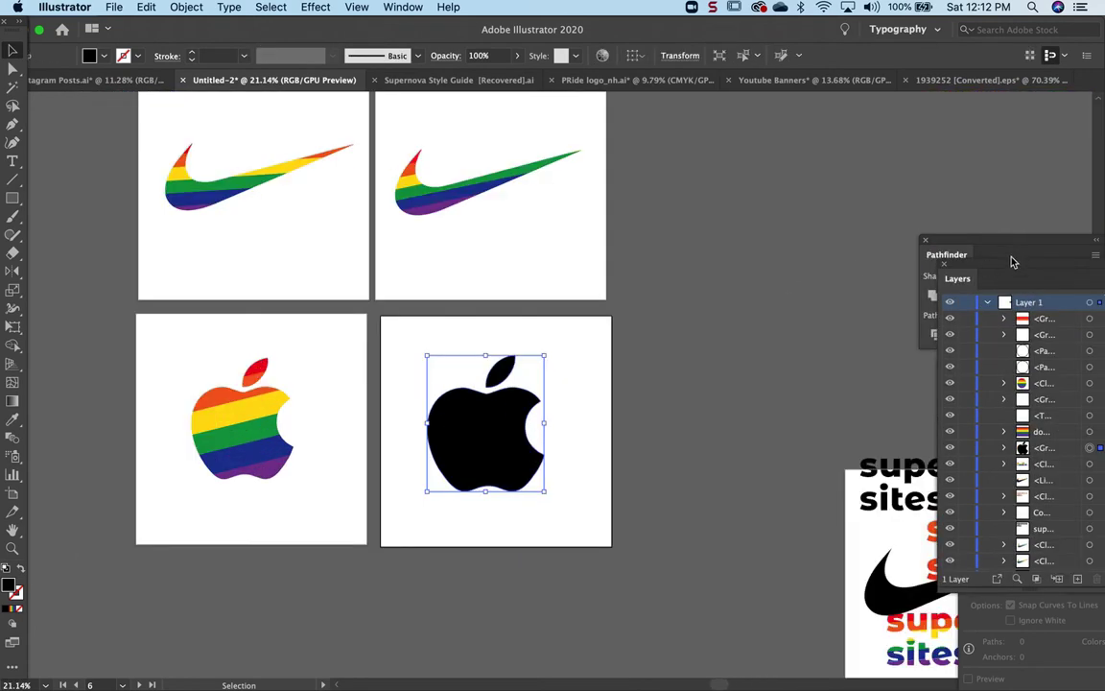
# Float the Image Trace panel out and close it
pyautogui.click(403, 6)
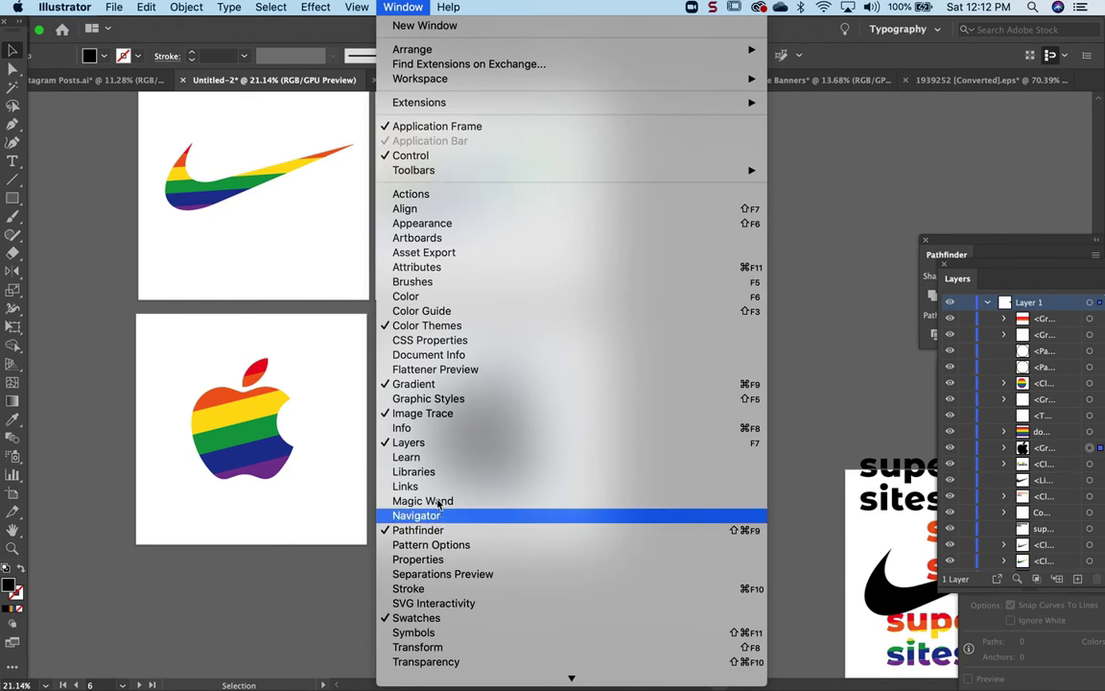
pyautogui.click(422, 413)
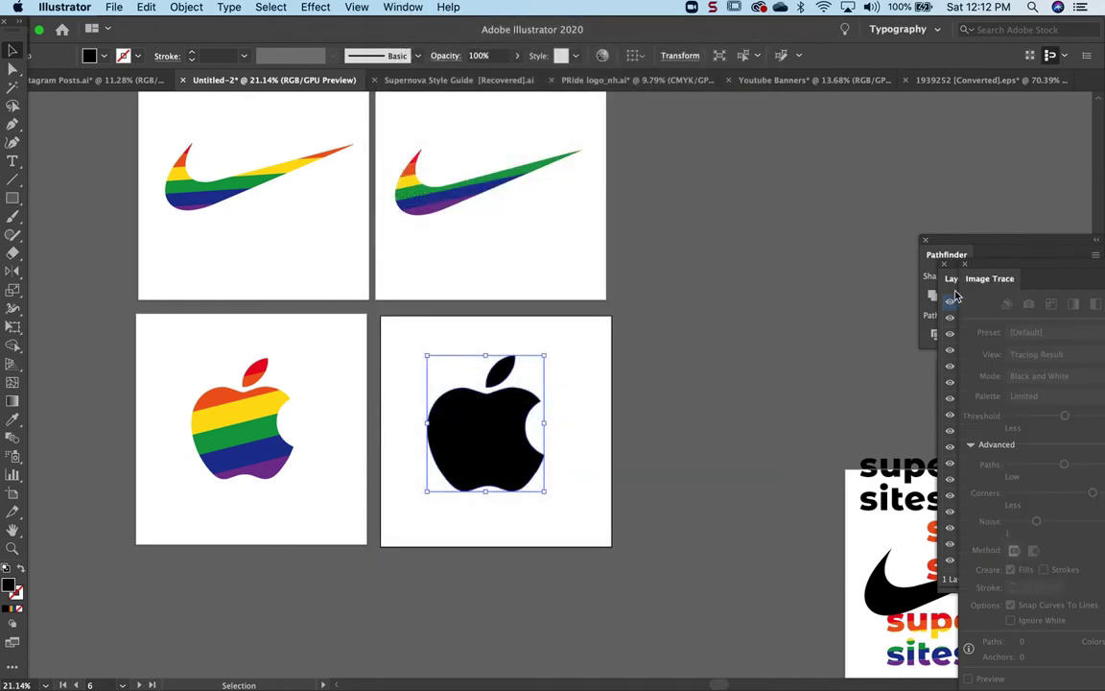
pyautogui.moveTo(982, 271); pyautogui.dragTo(680, 100)
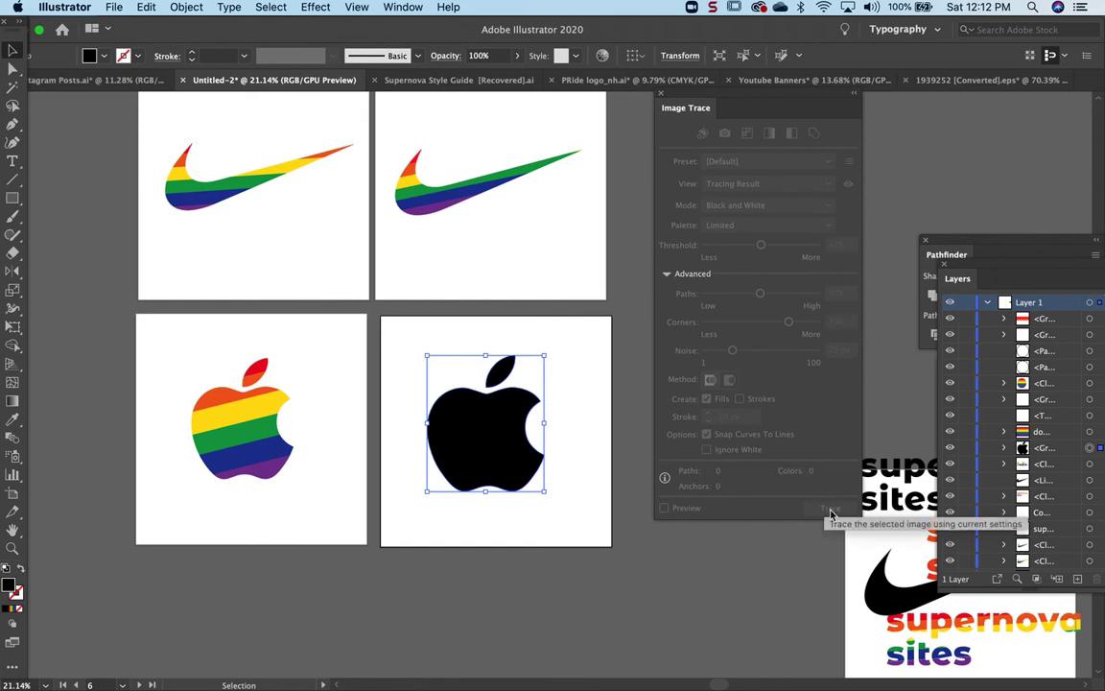
pyautogui.click(659, 93)
pyautogui.click(646, 219)
# Expand the traced black apple into plain paths with Object > Expand
pyautogui.click(506, 414)
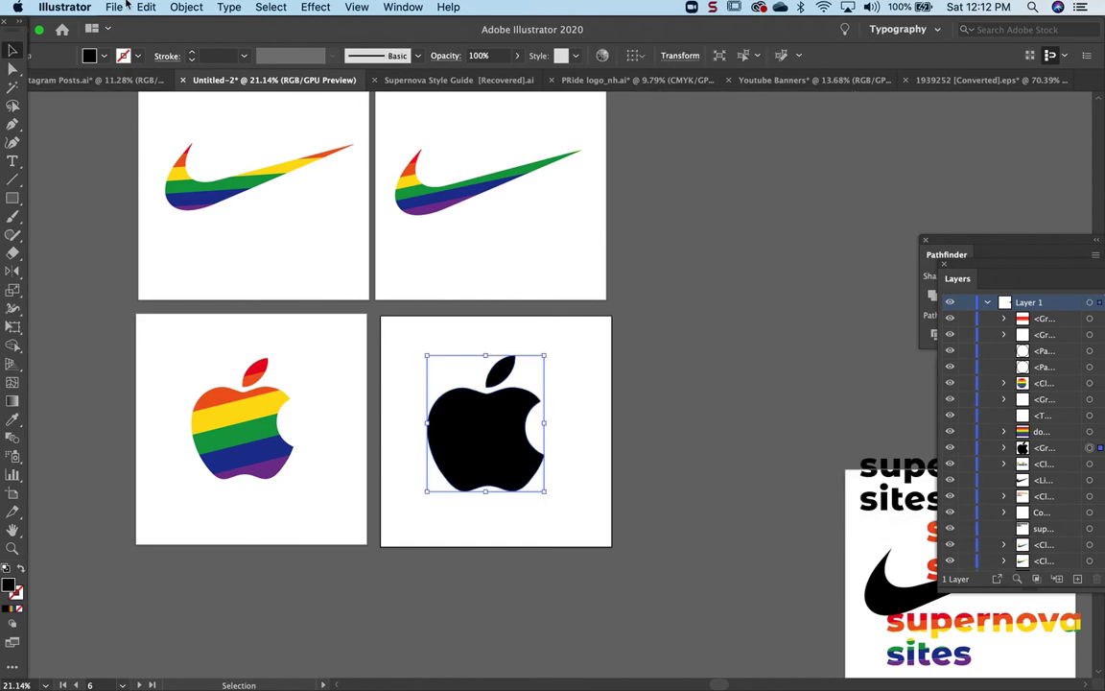
pyautogui.click(186, 6)
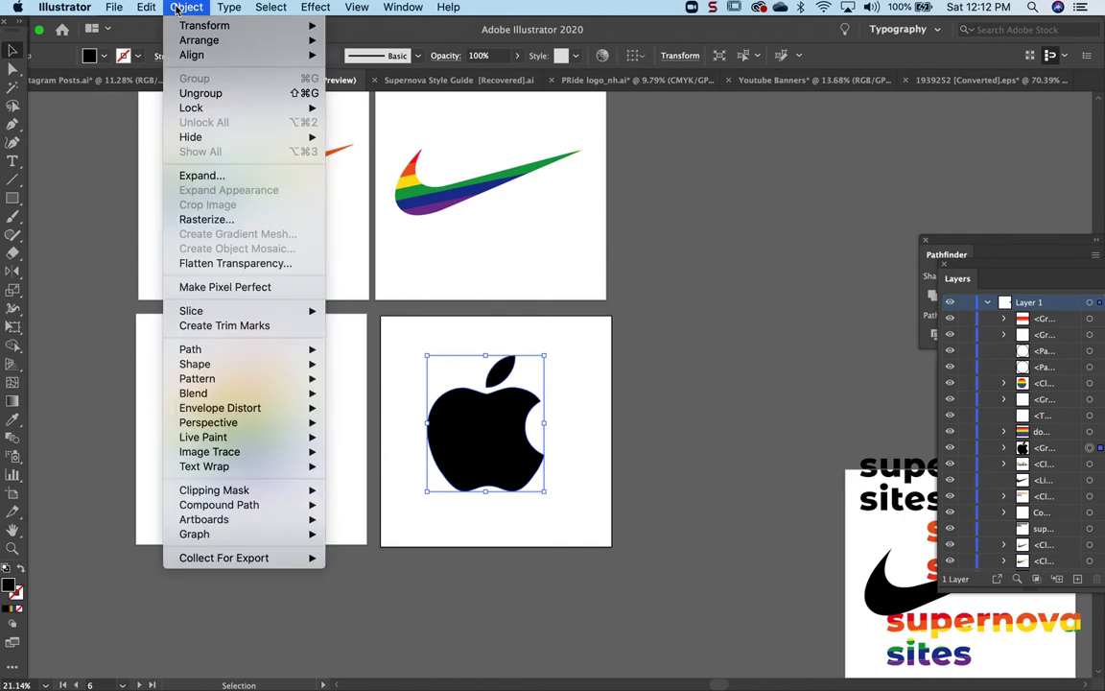
pyautogui.click(197, 176)
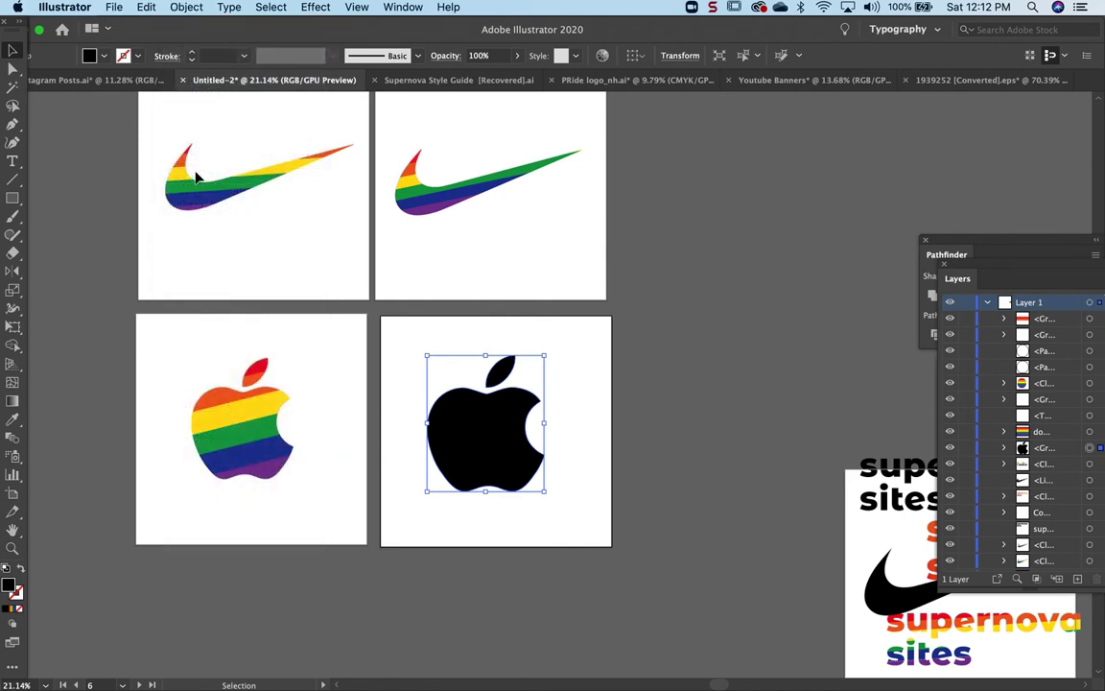
pyautogui.click(646, 411)
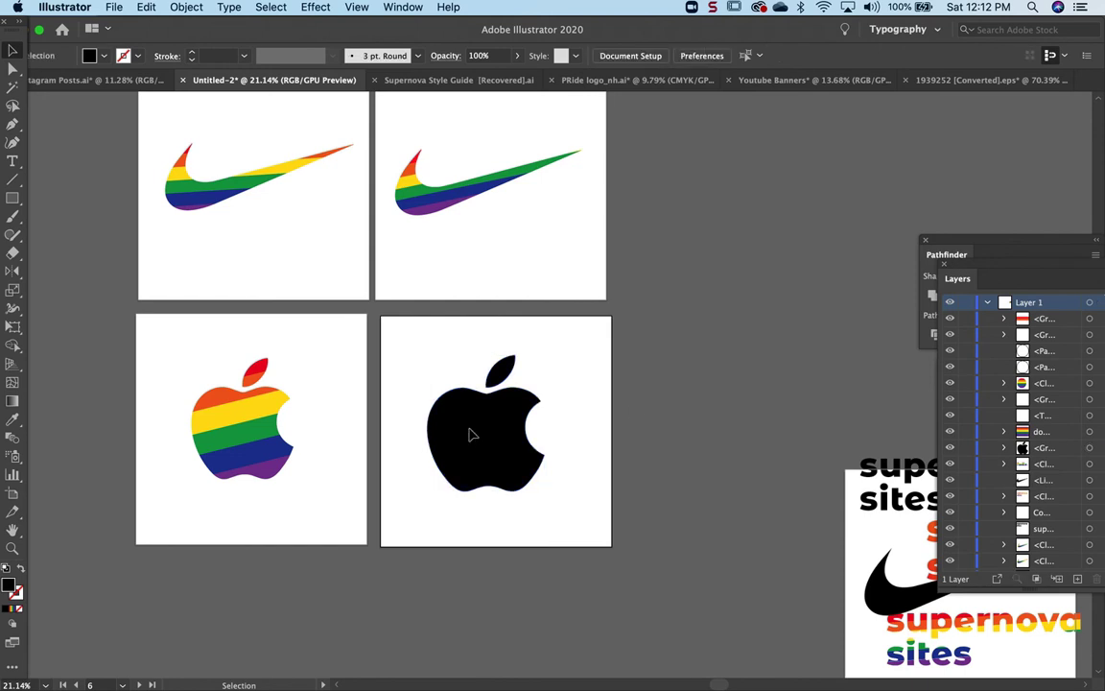
pyautogui.click(470, 435)
# Make the expanded black apple a compound shape from the Pathfinder panel menu
pyautogui.click(399, 8)
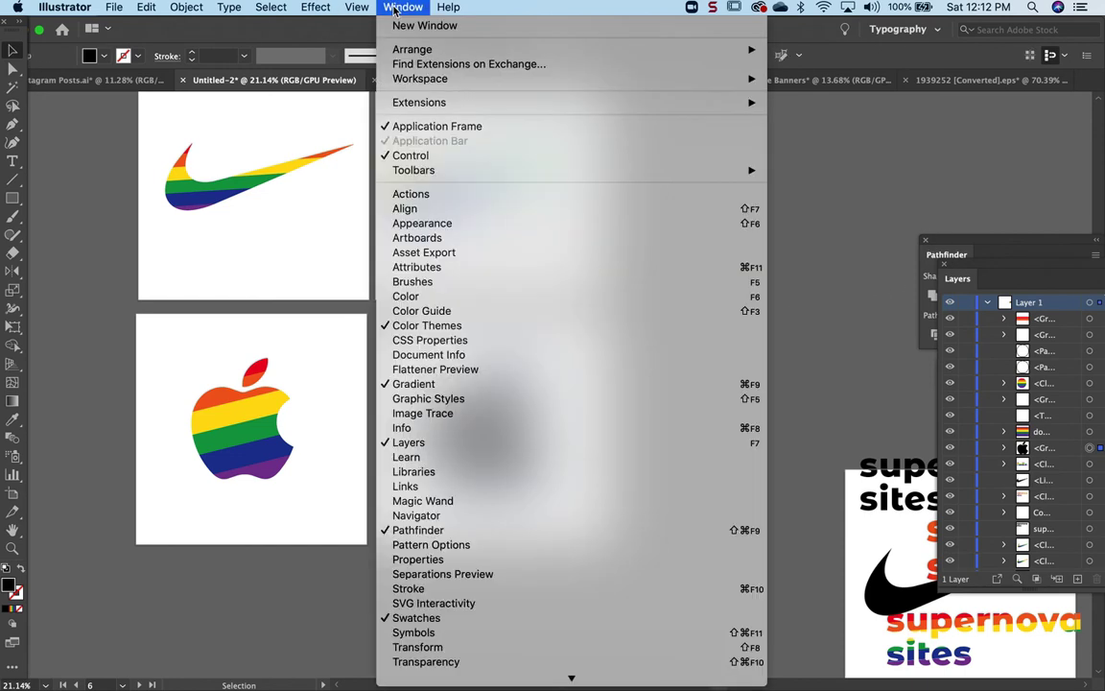
pyautogui.click(401, 529)
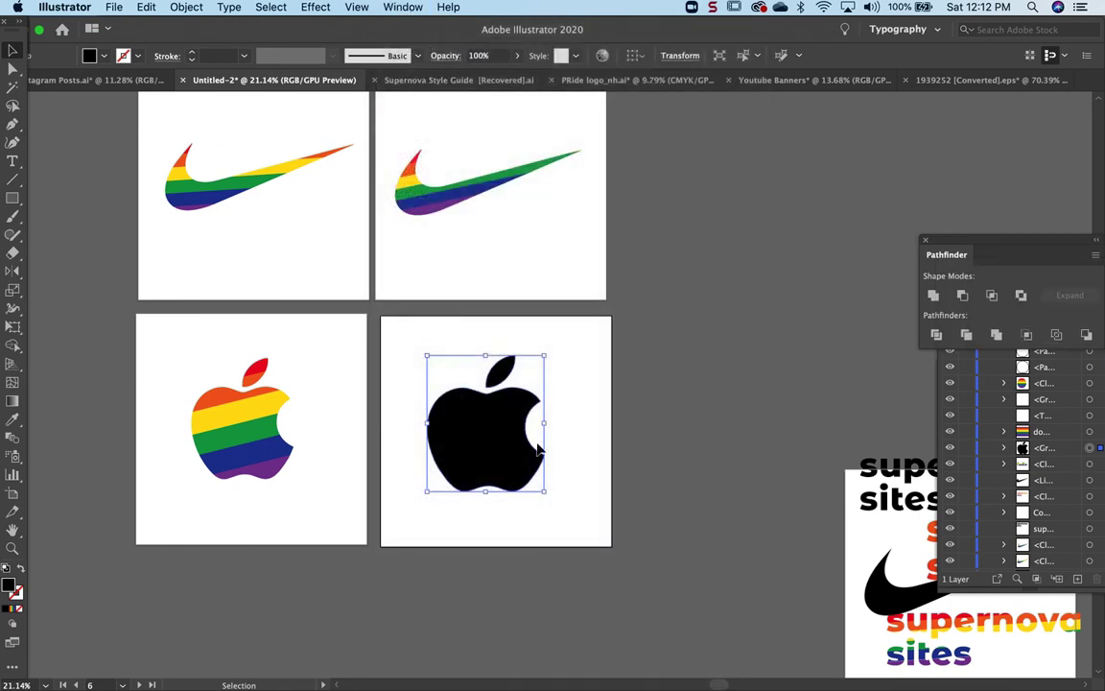
pyautogui.moveTo(989, 257); pyautogui.dragTo(801, 168)
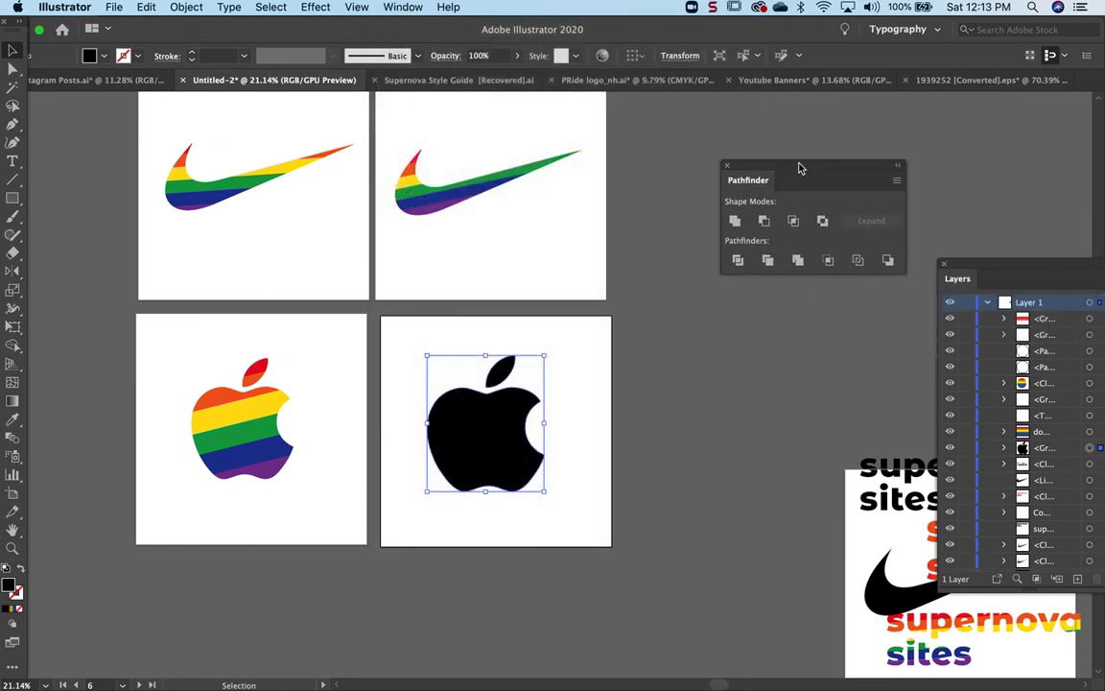
pyautogui.click(898, 181)
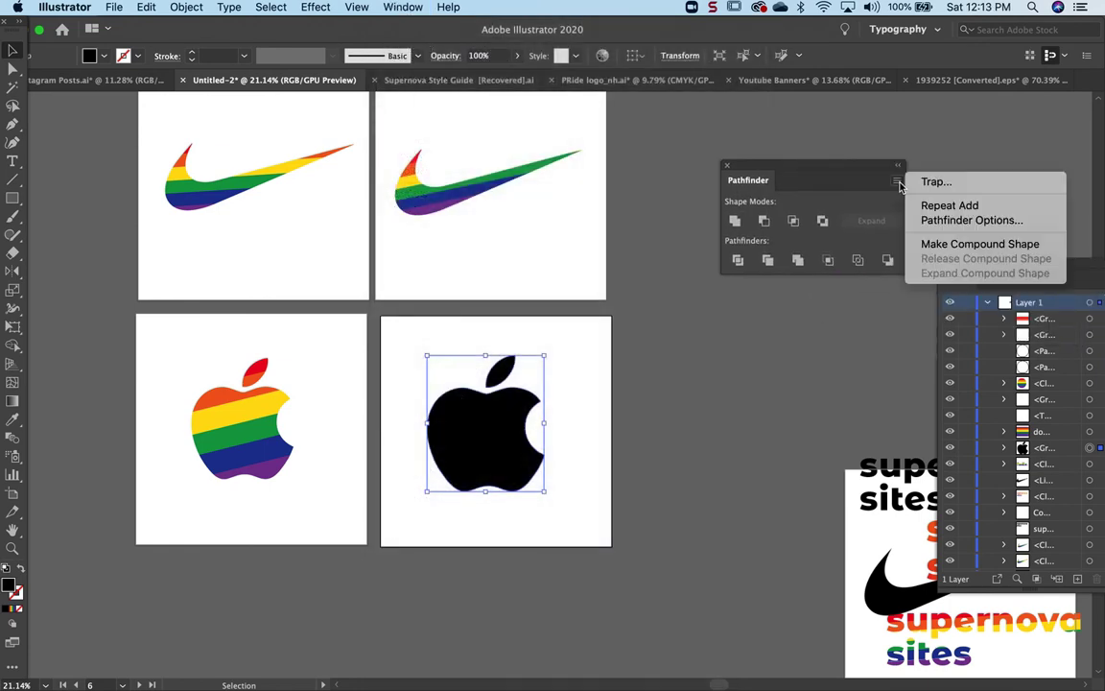
pyautogui.click(928, 245)
pyautogui.click(698, 382)
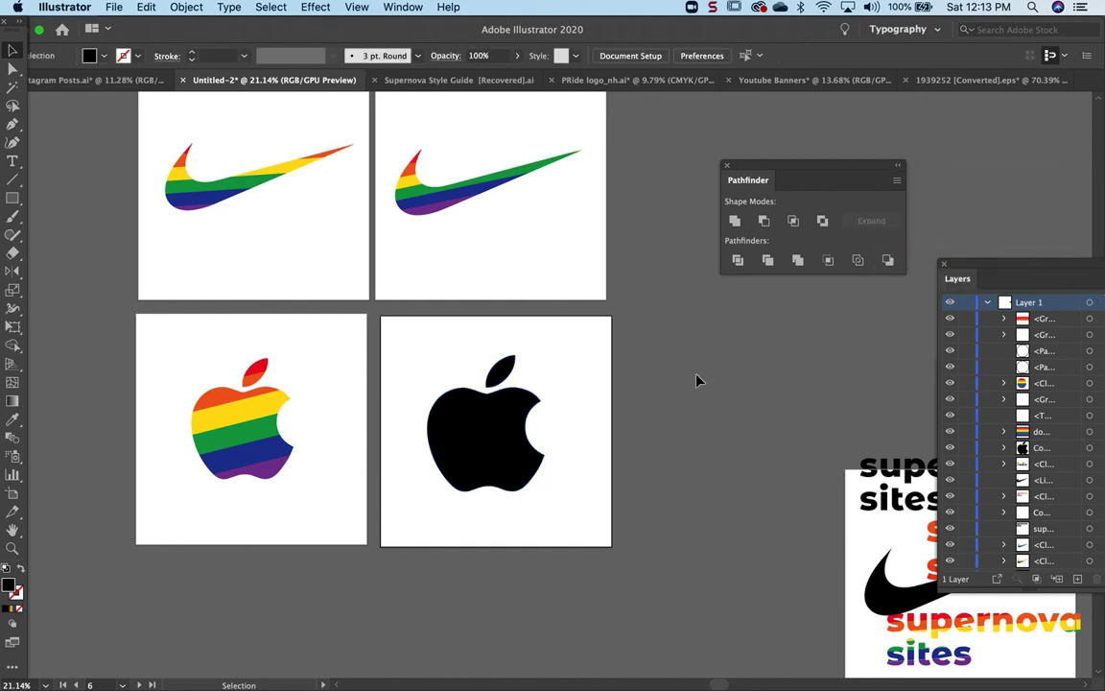
pyautogui.click(525, 422)
pyautogui.scroll(-5, 526, 422)
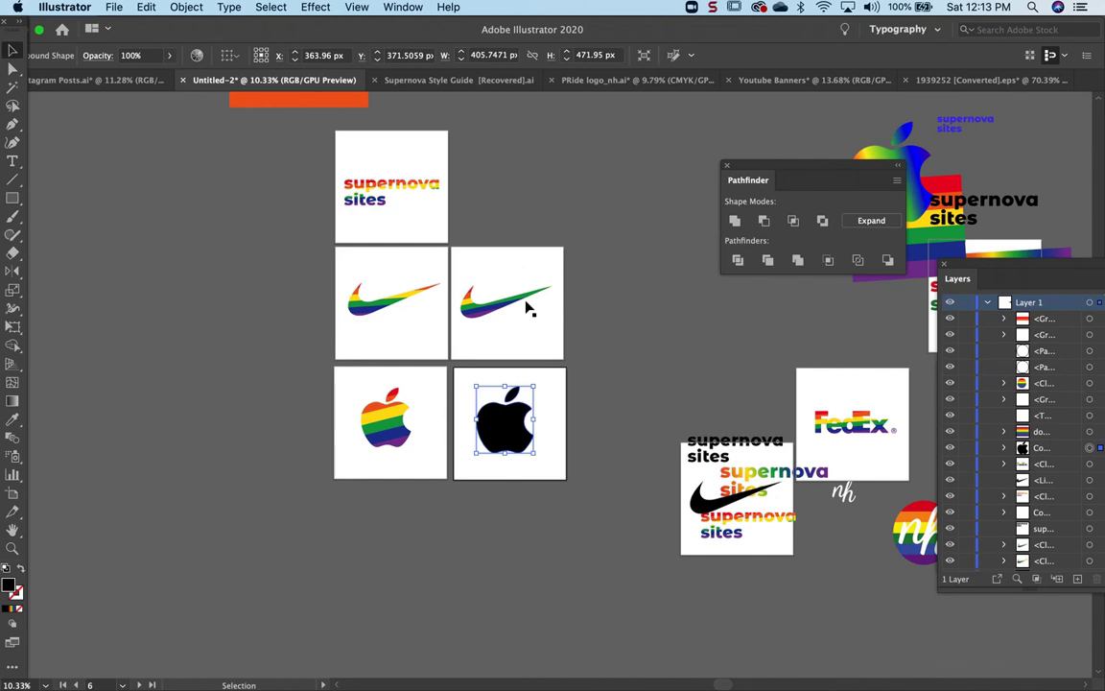
# Bring the rainbow flag onto the black-apple artboard
pyautogui.moveTo(878, 275); pyautogui.dragTo(512, 445)
pyautogui.scroll(2, 603, 379)
pyautogui.scroll(5, 512, 445)
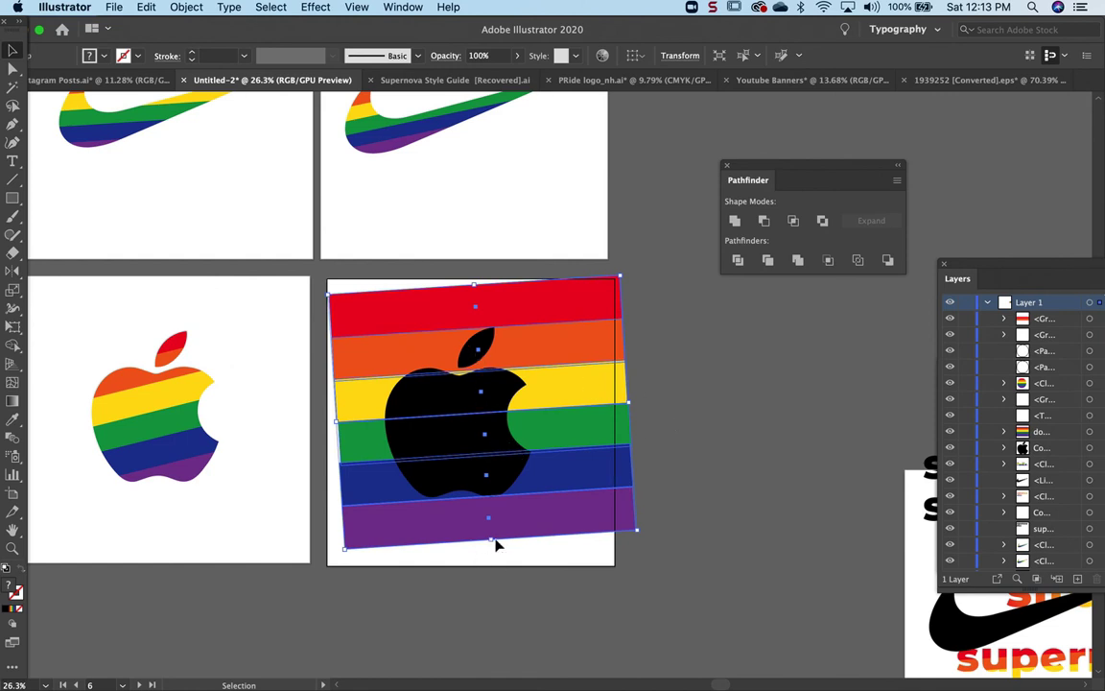
# Scale the flag to fit the apple, select both, and clip it inside with Cmd+7
pyautogui.moveTo(492, 540); pyautogui.dragTo(491, 501)
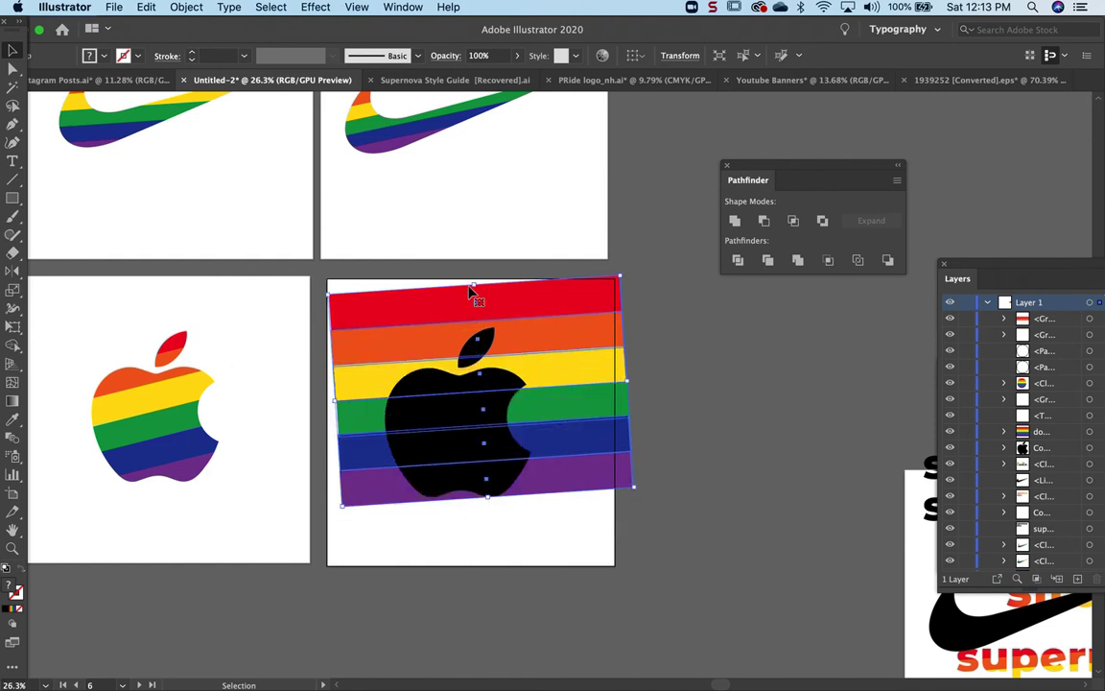
pyautogui.moveTo(475, 290); pyautogui.dragTo(476, 327)
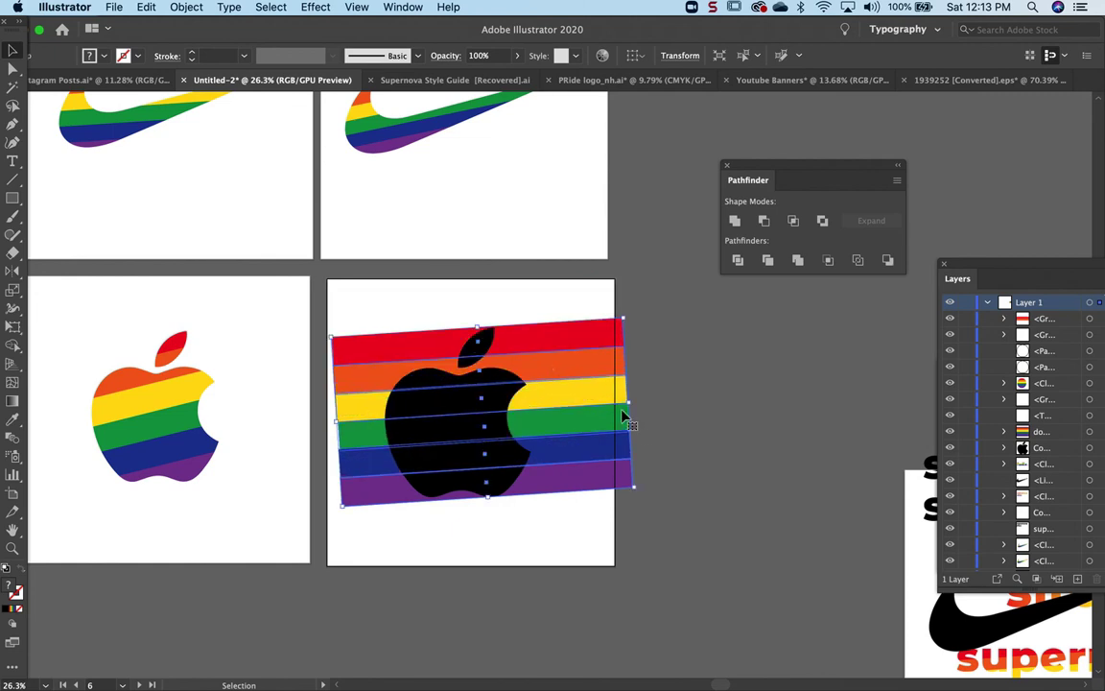
pyautogui.moveTo(635, 411); pyautogui.dragTo(528, 407)
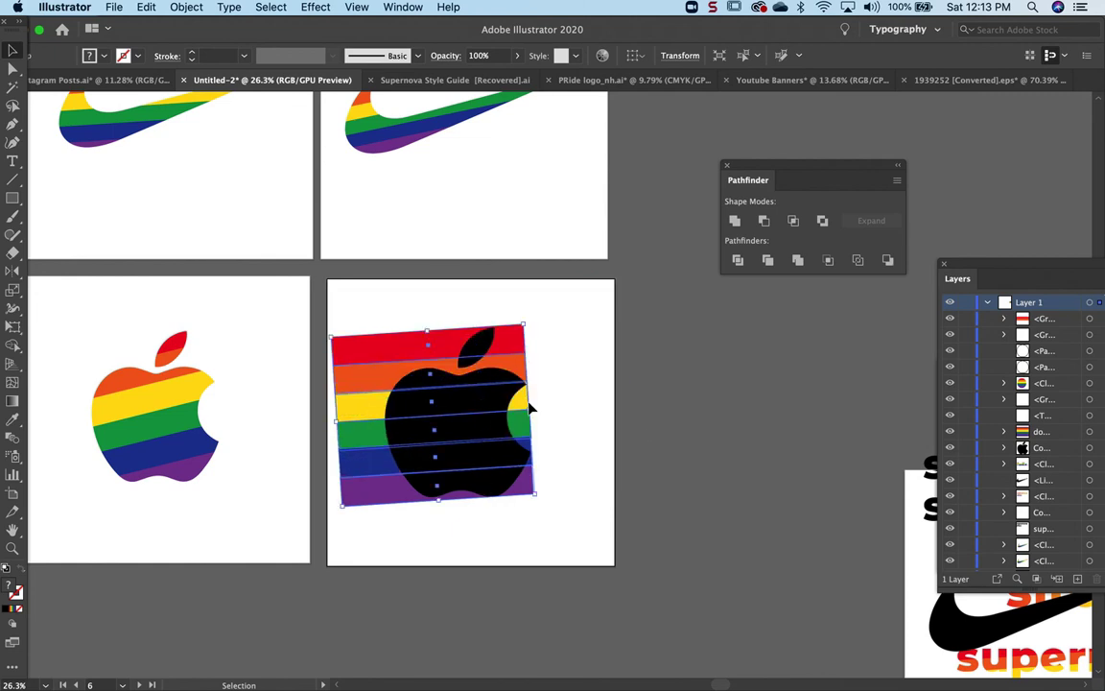
pyautogui.moveTo(340, 432); pyautogui.dragTo(387, 424)
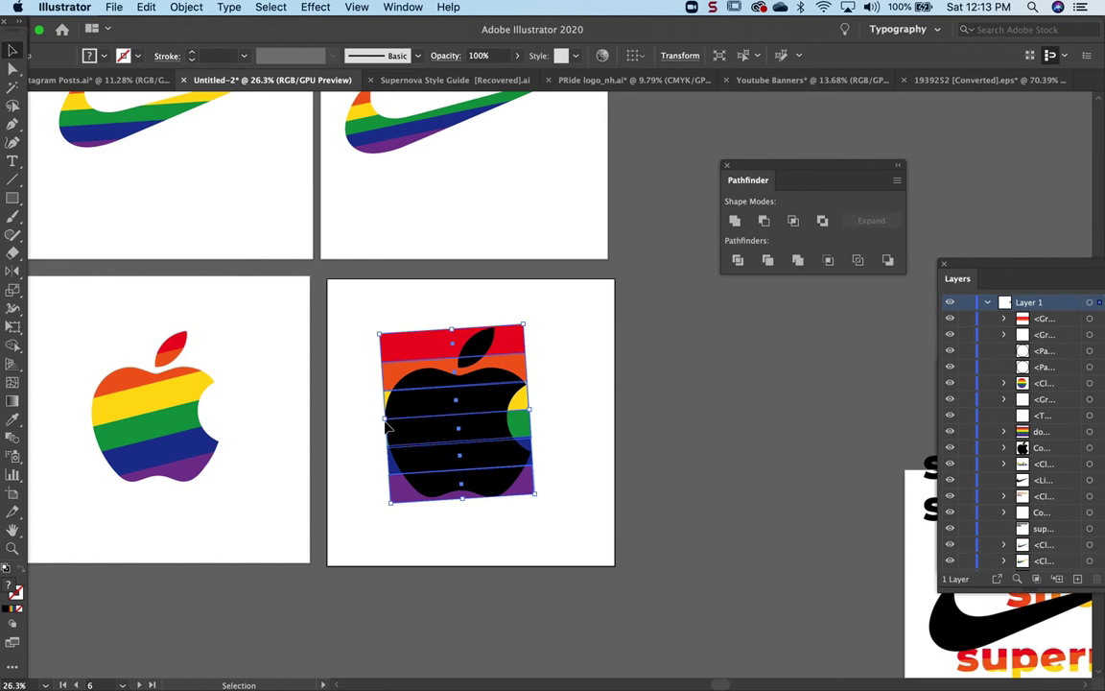
pyautogui.moveTo(352, 325); pyautogui.dragTo(560, 511)
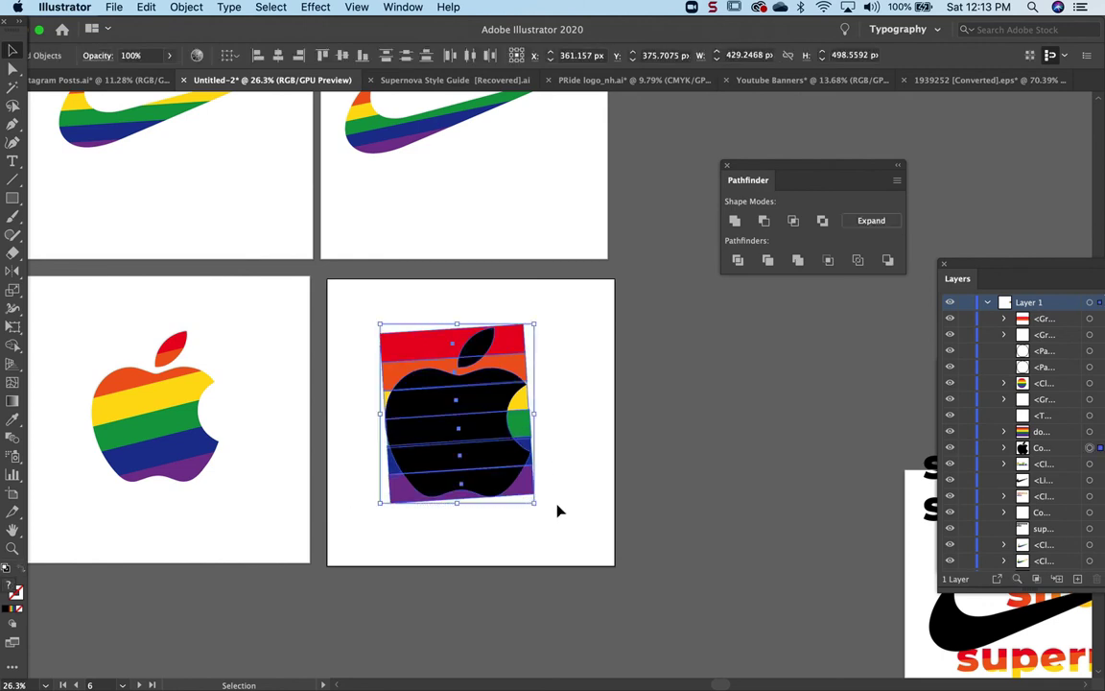
pyautogui.press('super+7')
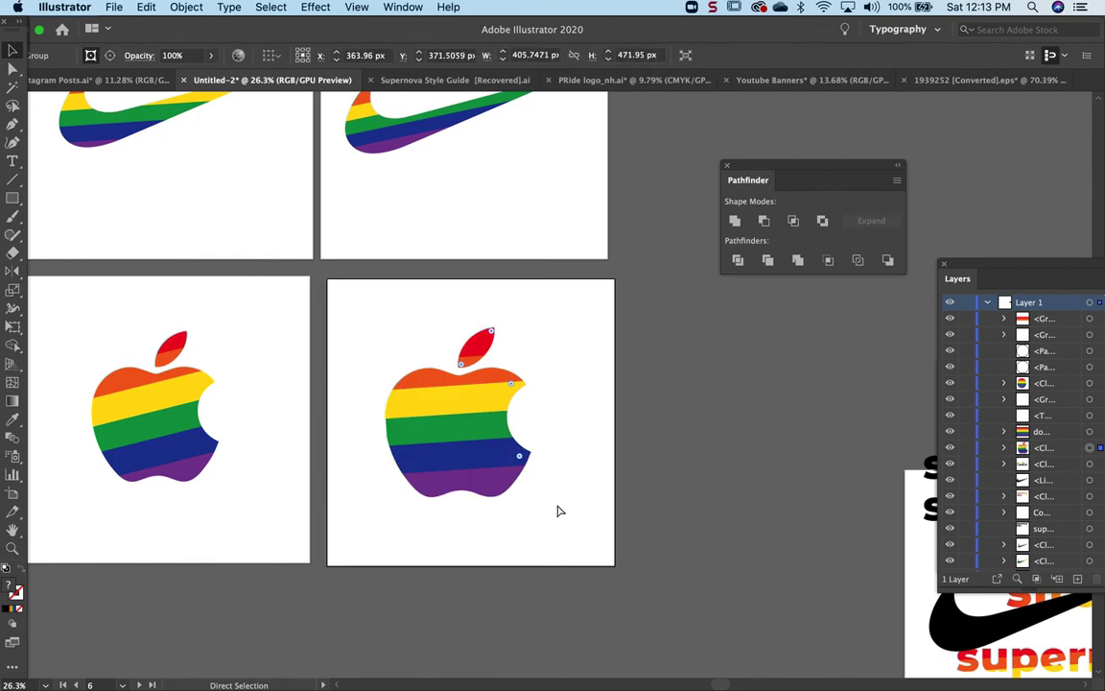
# Select the rainbow apple and use Edit Contents on its clipping mask to reach the stripes
pyautogui.click(560, 511)
pyautogui.click(479, 467)
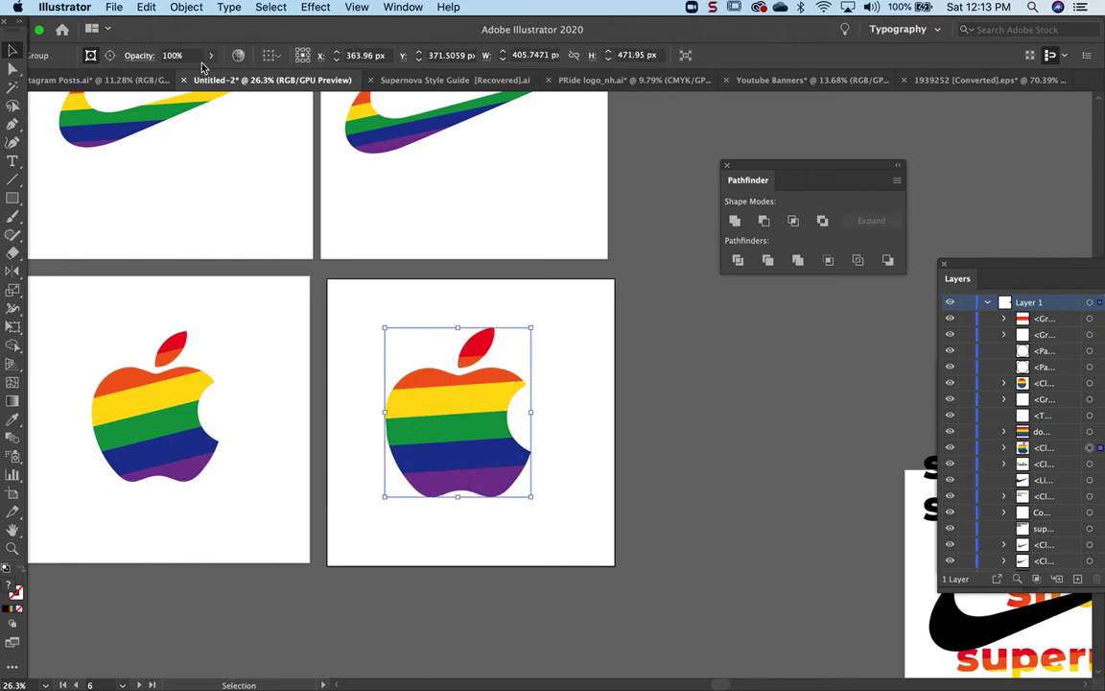
pyautogui.click(186, 7)
pyautogui.moveTo(197, 491)
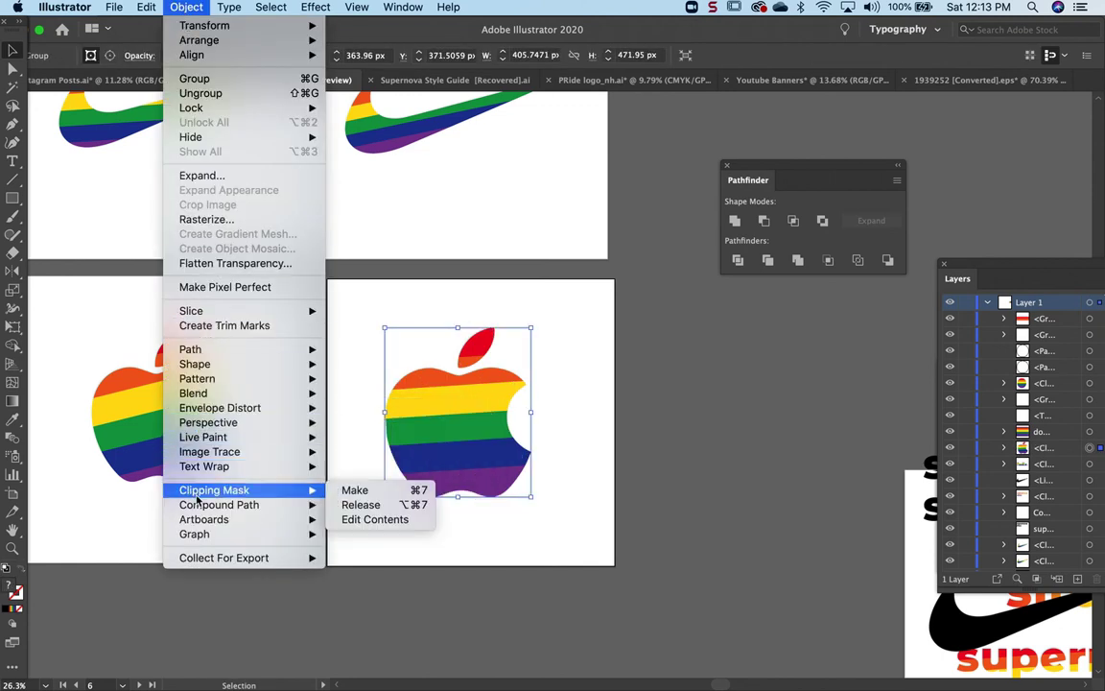
pyautogui.click(347, 519)
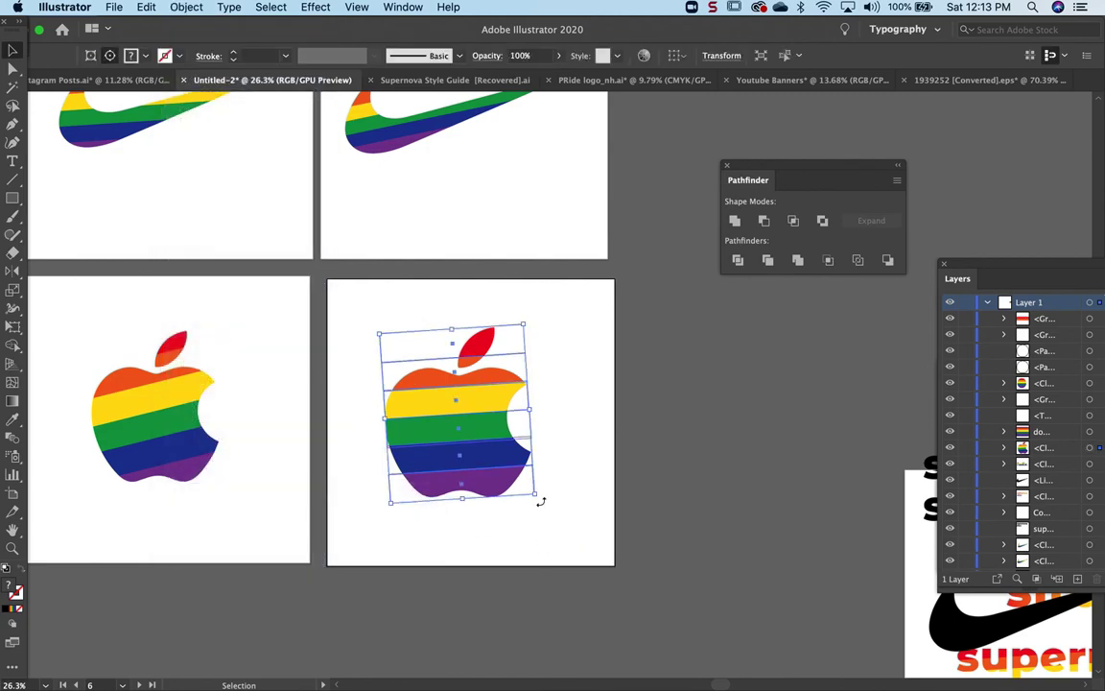